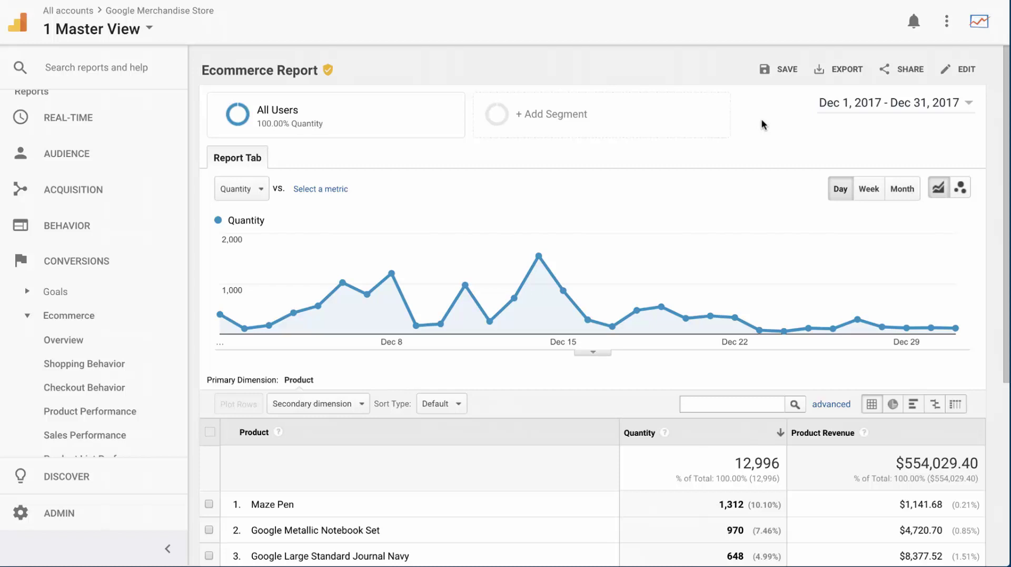
- Open the Ecommerce Report in Edit Custom Report to change its Quantity and Product Revenue setup
scroll(725, 214, "down", 3)
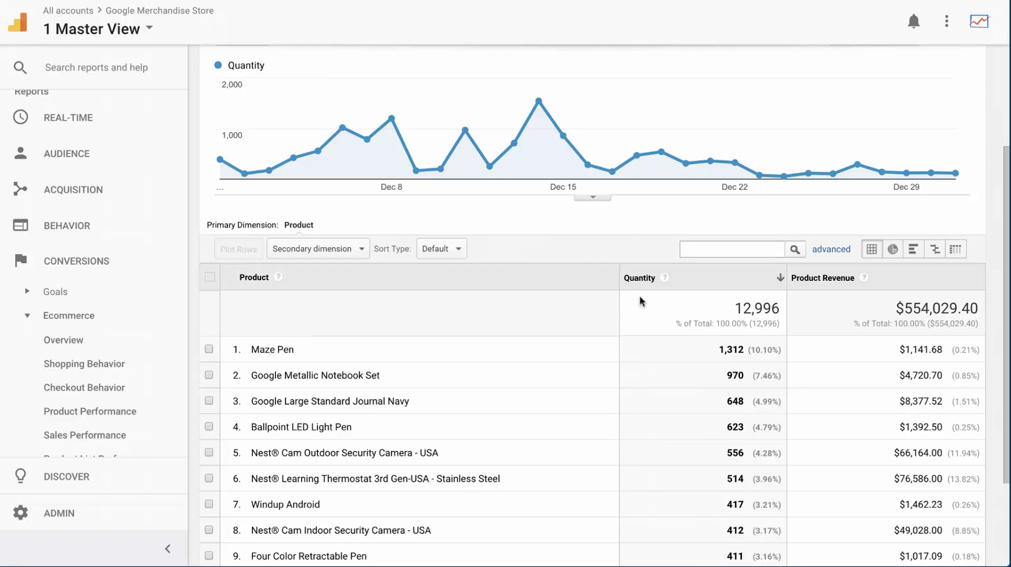
scroll(439, 378, "up", 3)
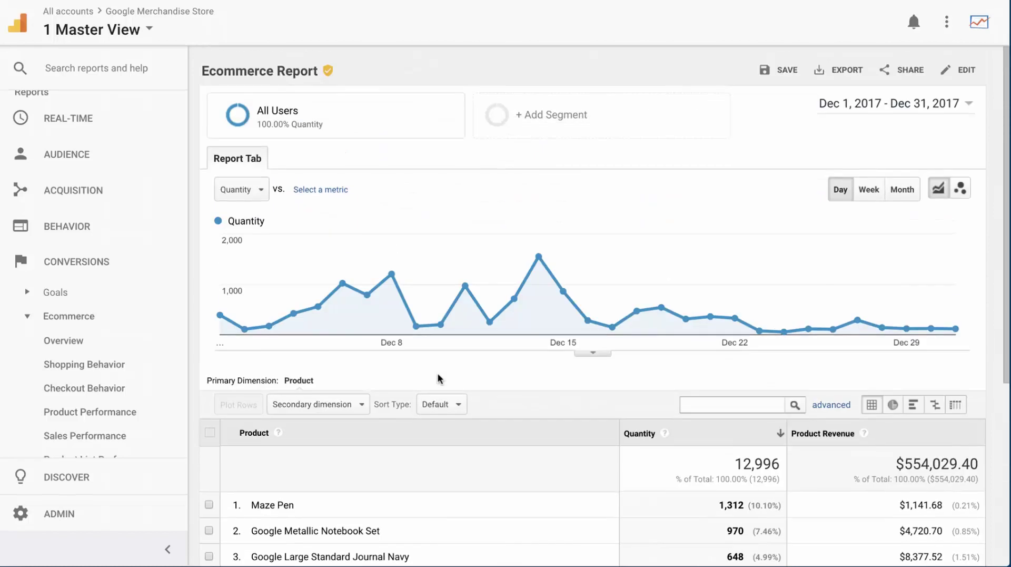
left_click(958, 69)
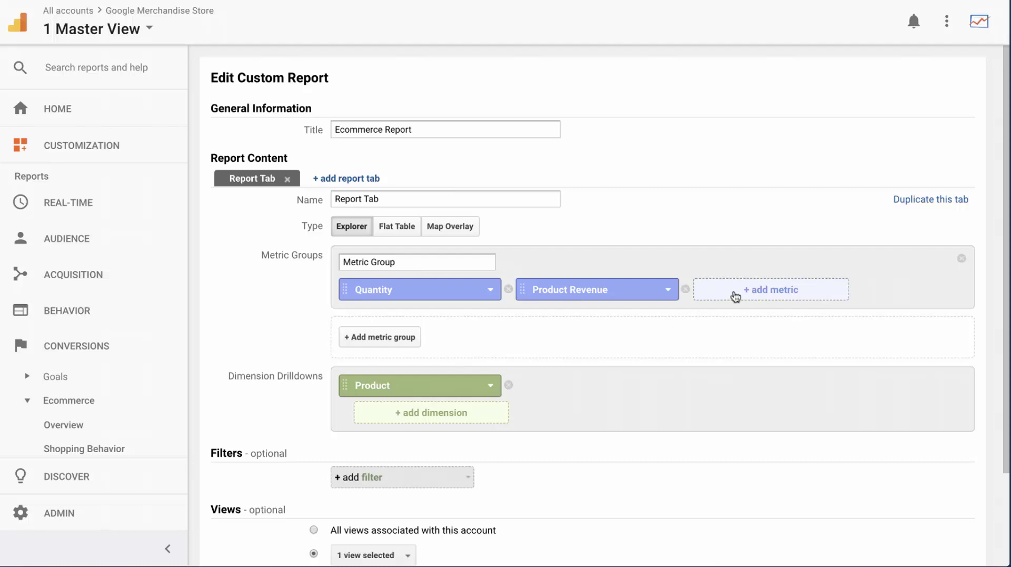
- Drop the Product drilldown and add Ecommerce Conversion Rate beside Quantity and Product Revenue
left_click(755, 291)
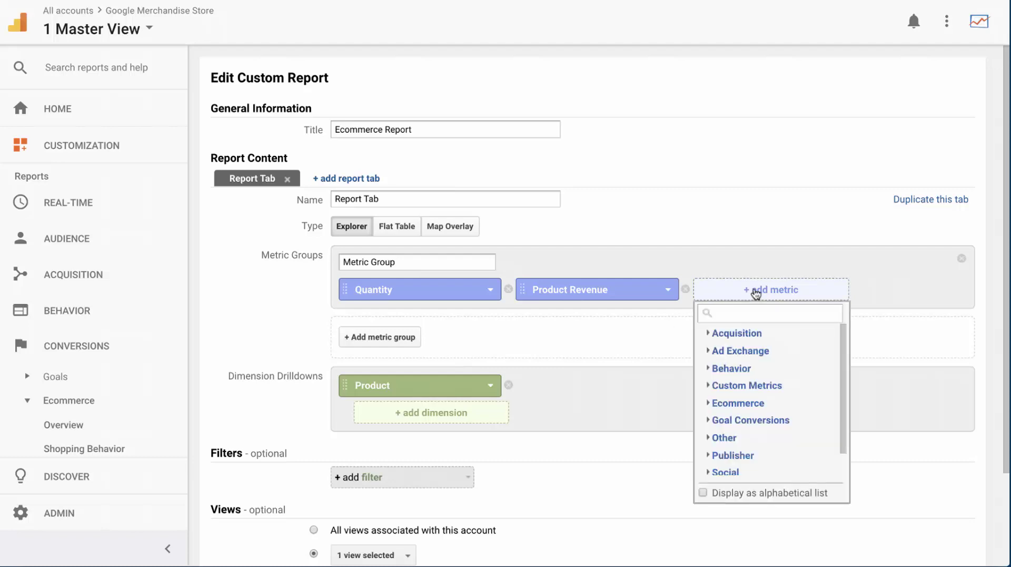
type("ecomm")
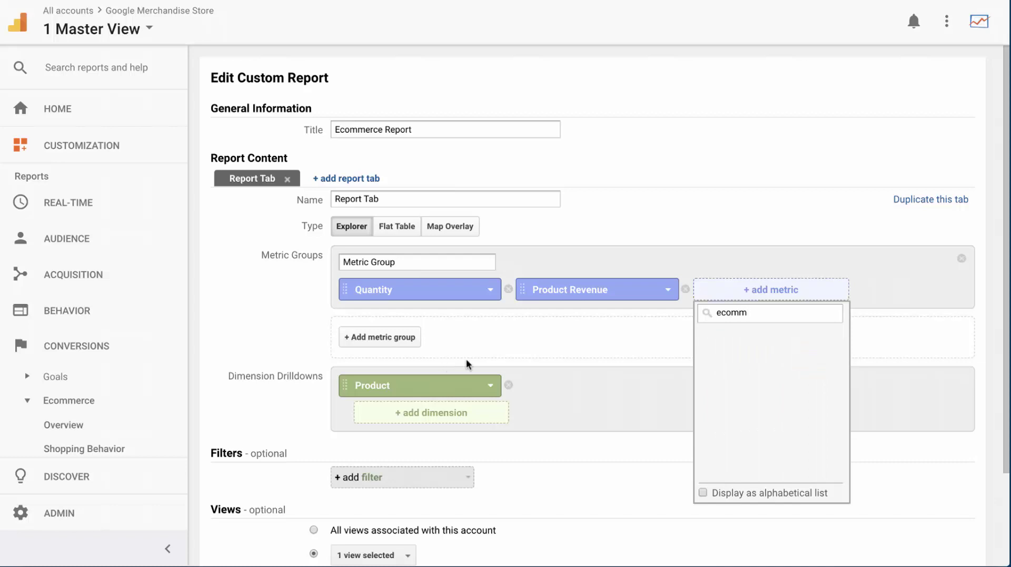
left_click(508, 385)
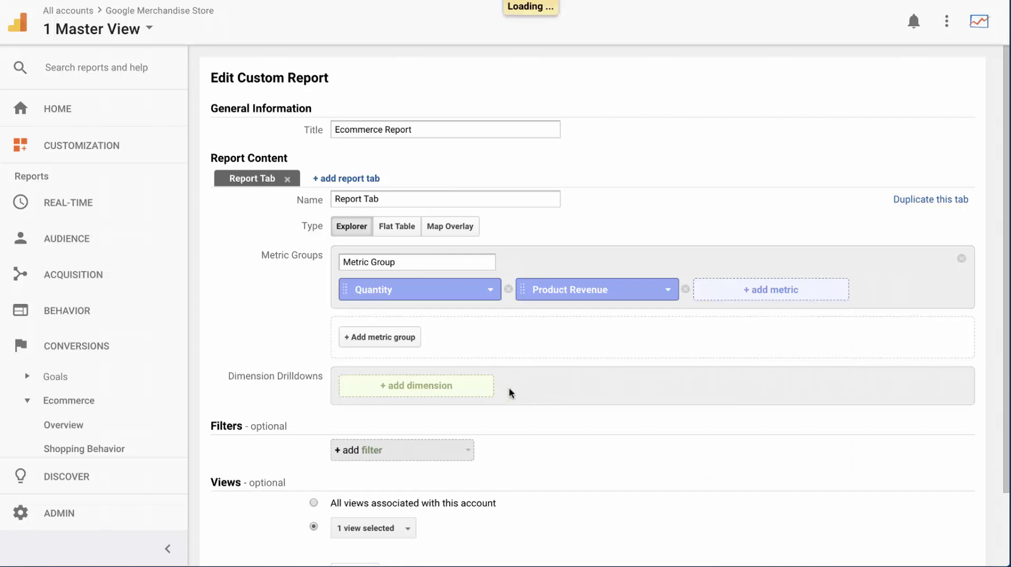
left_click(722, 295)
type("ec")
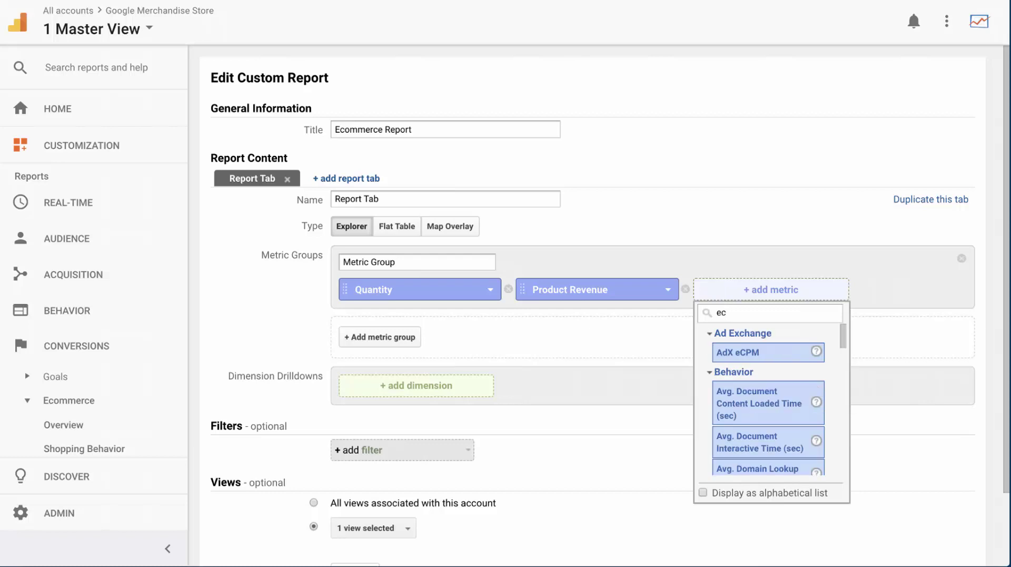
type("ommerc")
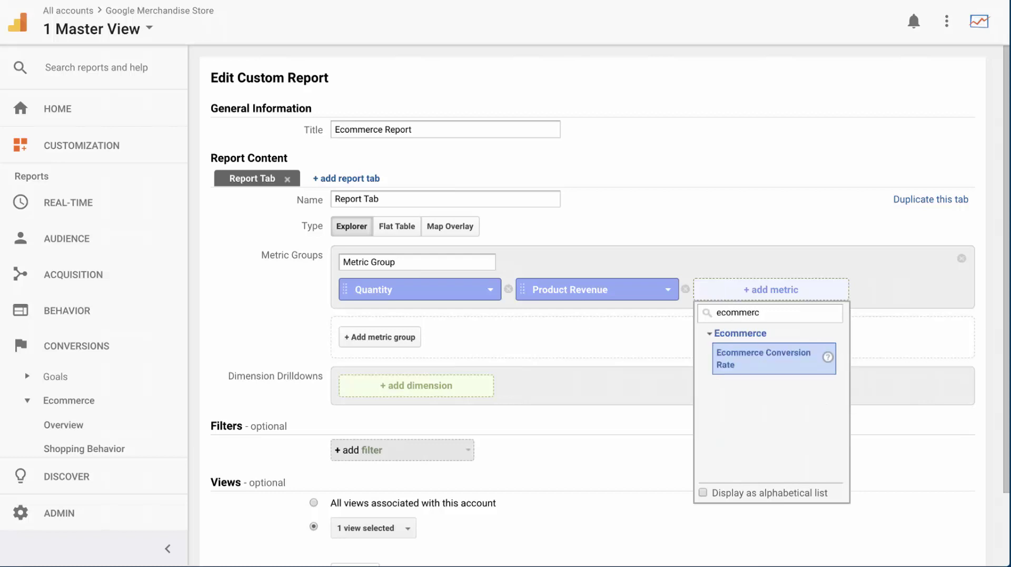
left_click(744, 365)
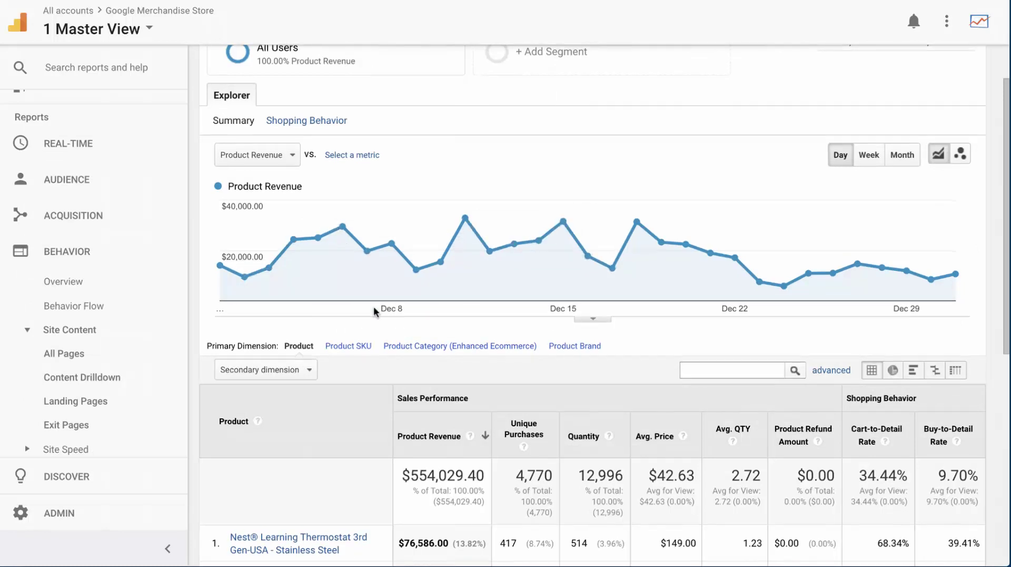
scroll(375, 310, "up", 2)
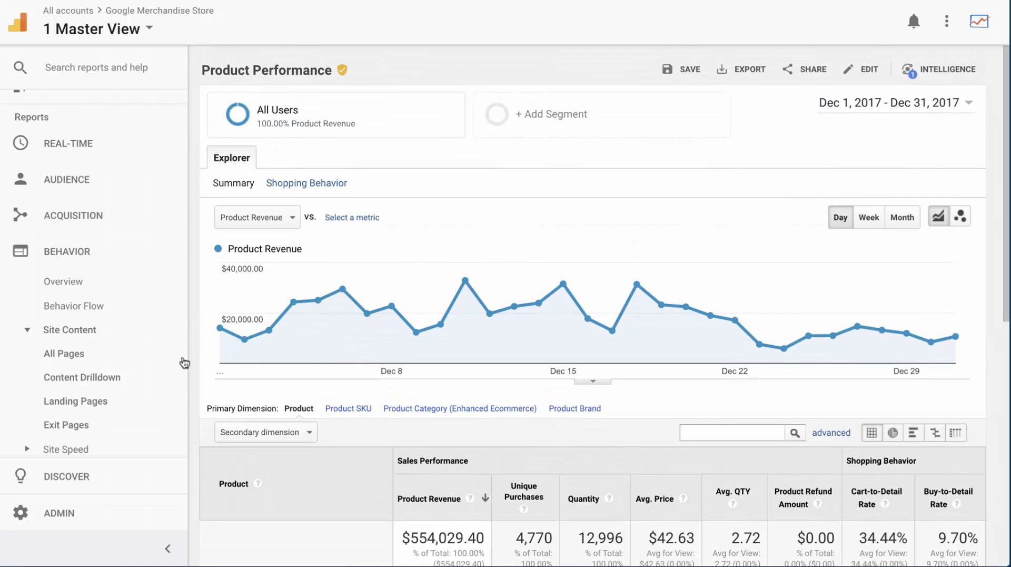
scroll(196, 374, "down", 5)
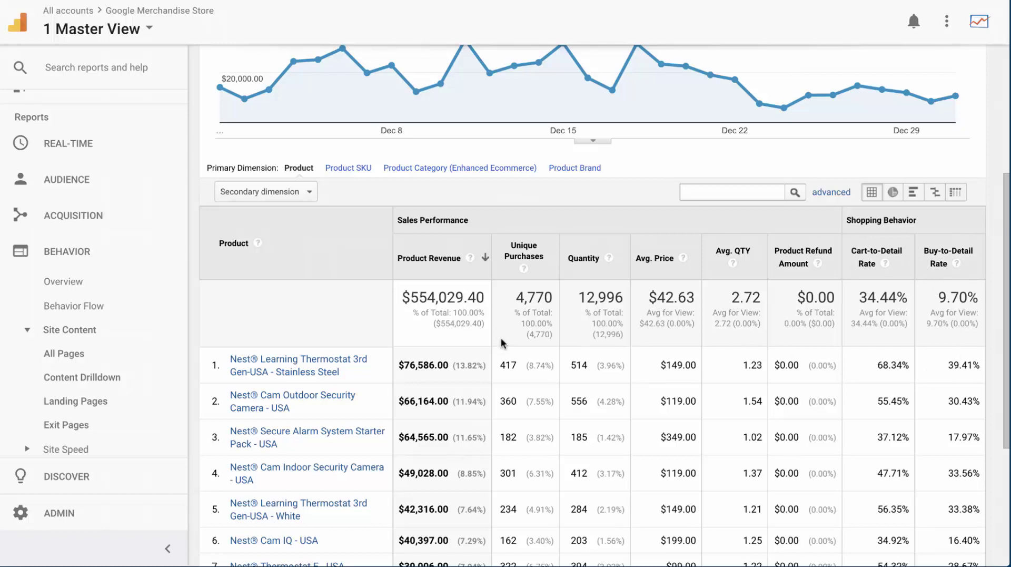
scroll(501, 341, "up", 5)
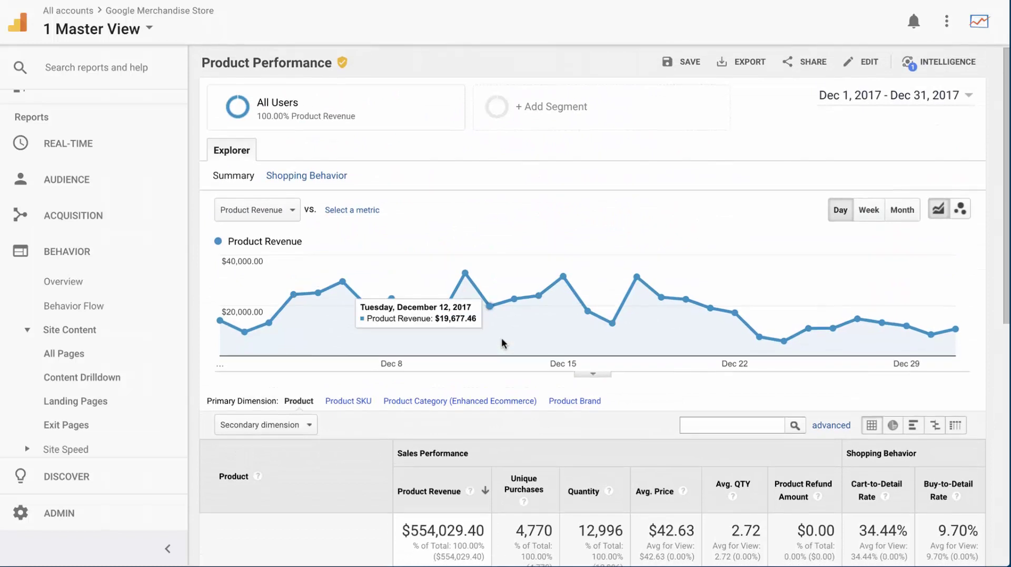
scroll(501, 341, "down", 2)
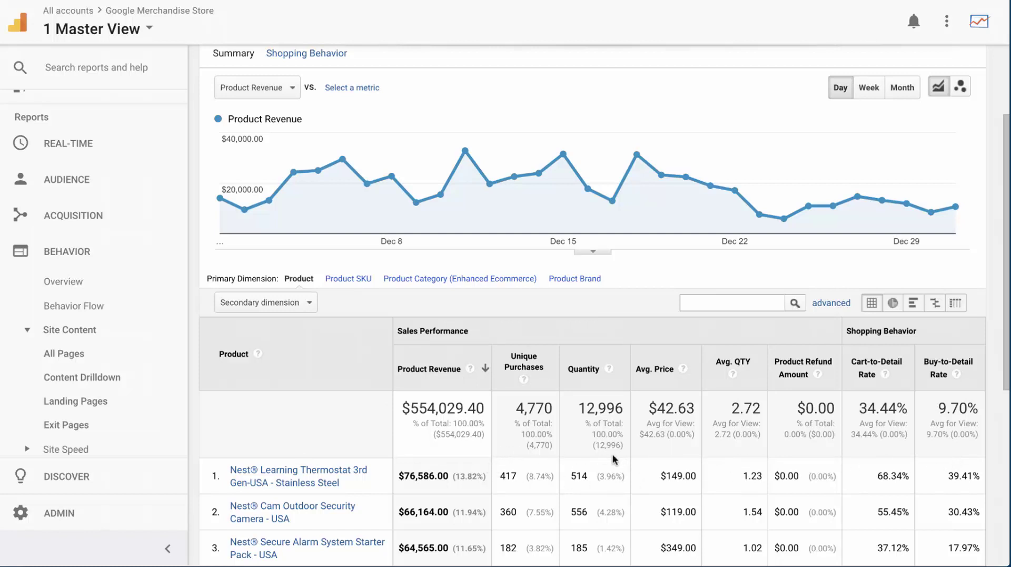
left_click(305, 310)
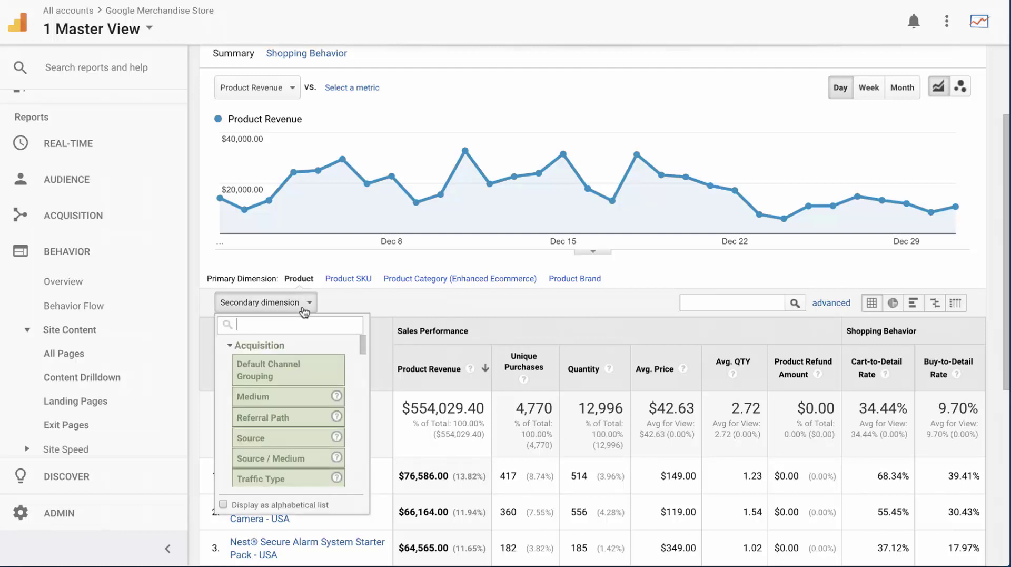
type("ec")
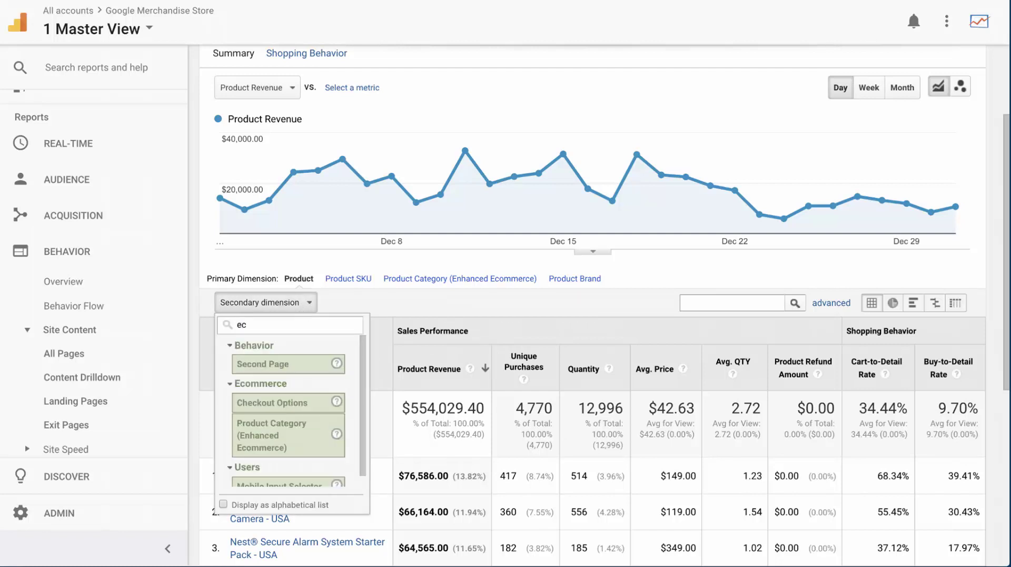
type("omm")
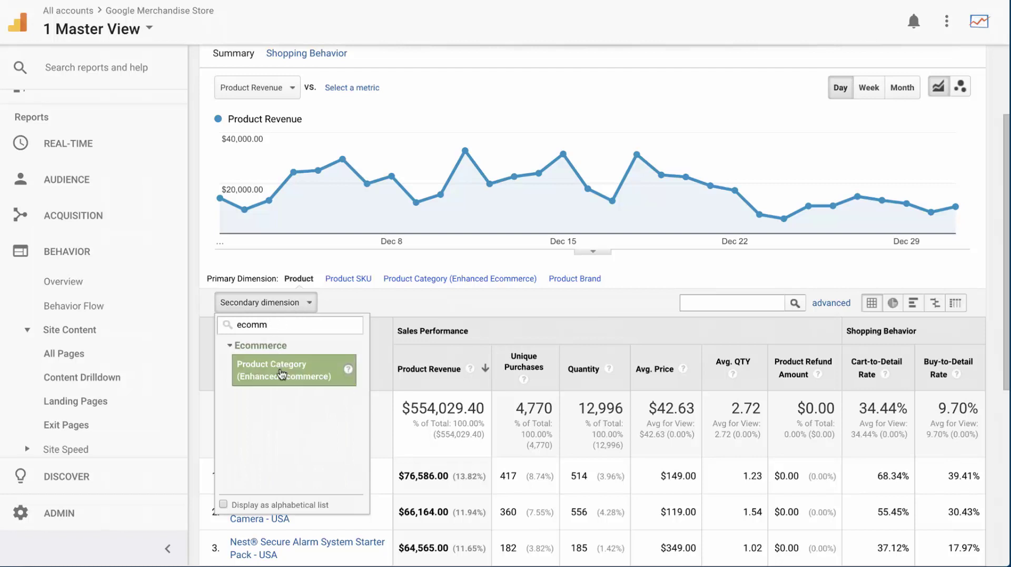
left_click(411, 315)
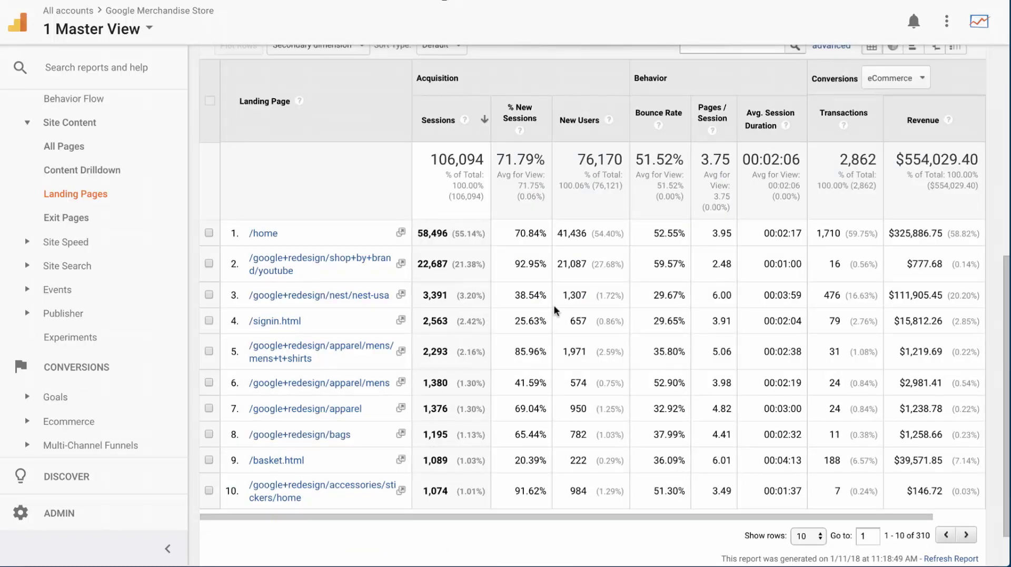
- Check the conversion types list and review the December 2017 product quantity and revenue report
scroll(561, 311, "up", 4)
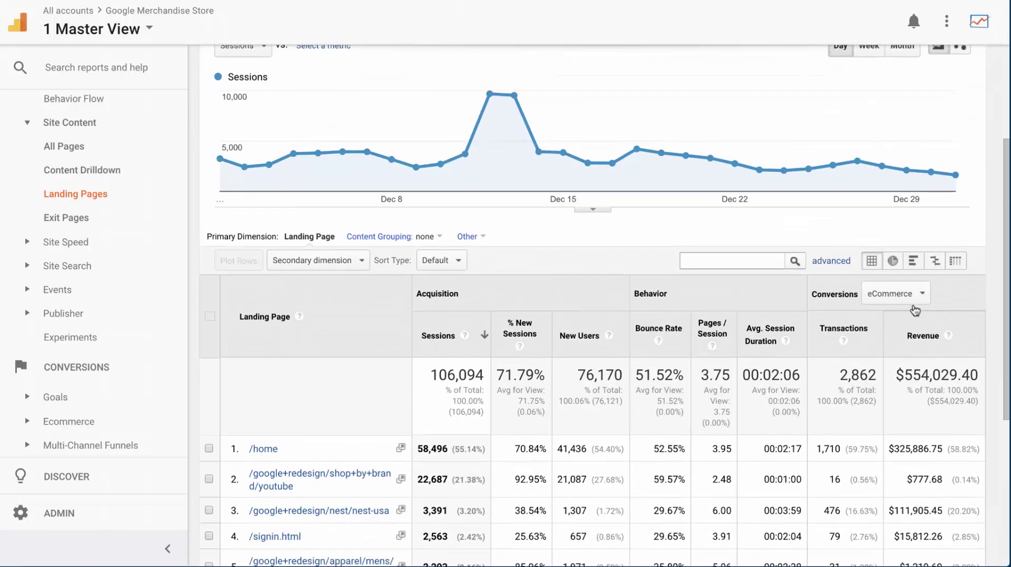
left_click(910, 301)
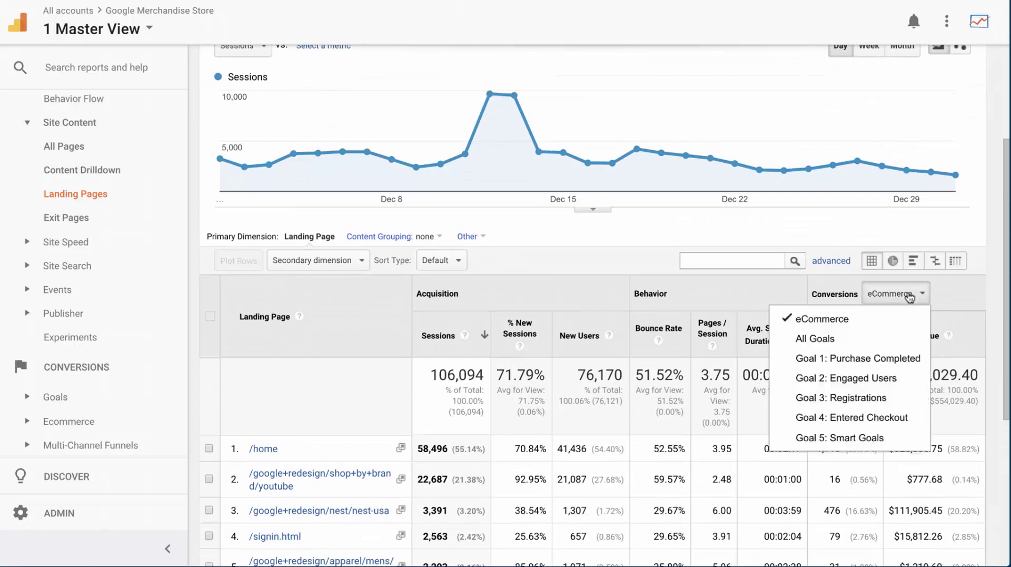
left_click(662, 343)
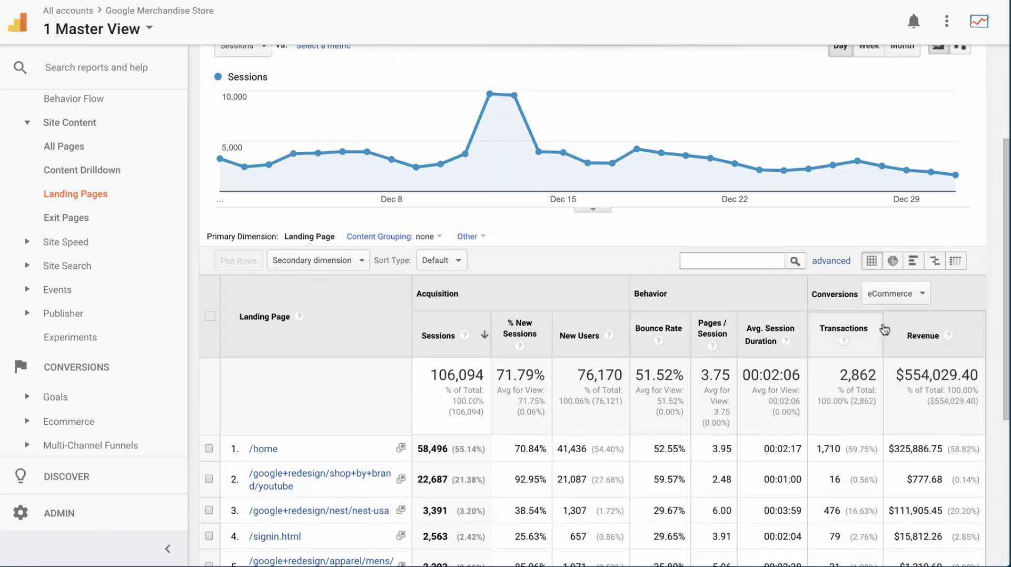
scroll(843, 326, "down", 2)
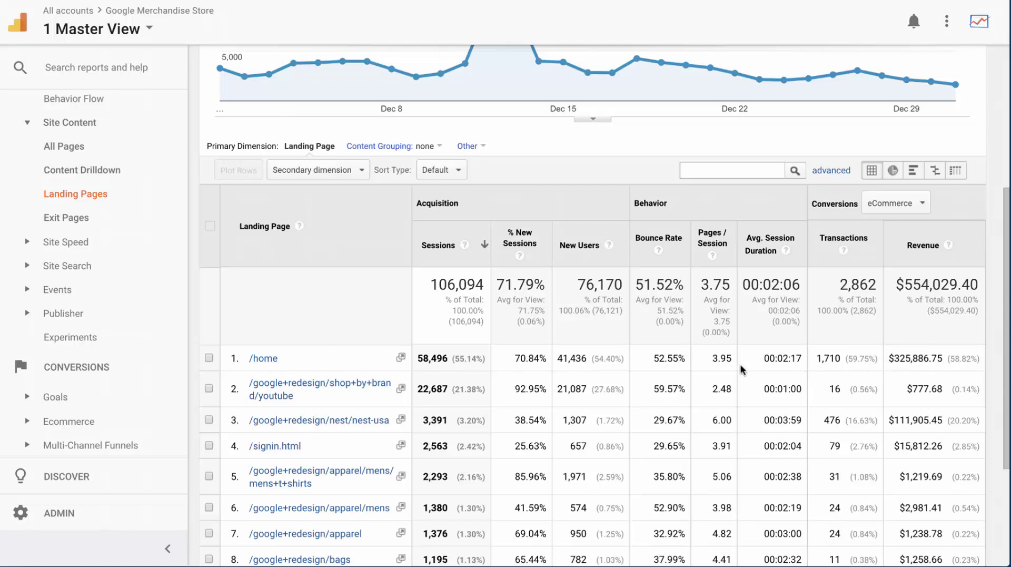
scroll(814, 373, "up", 1)
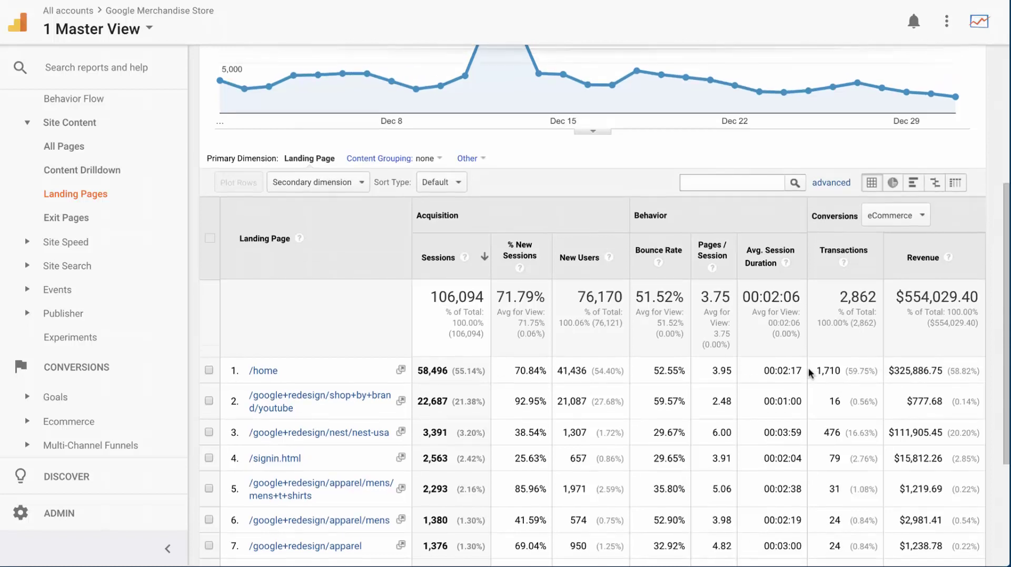
scroll(808, 368, "up", 5)
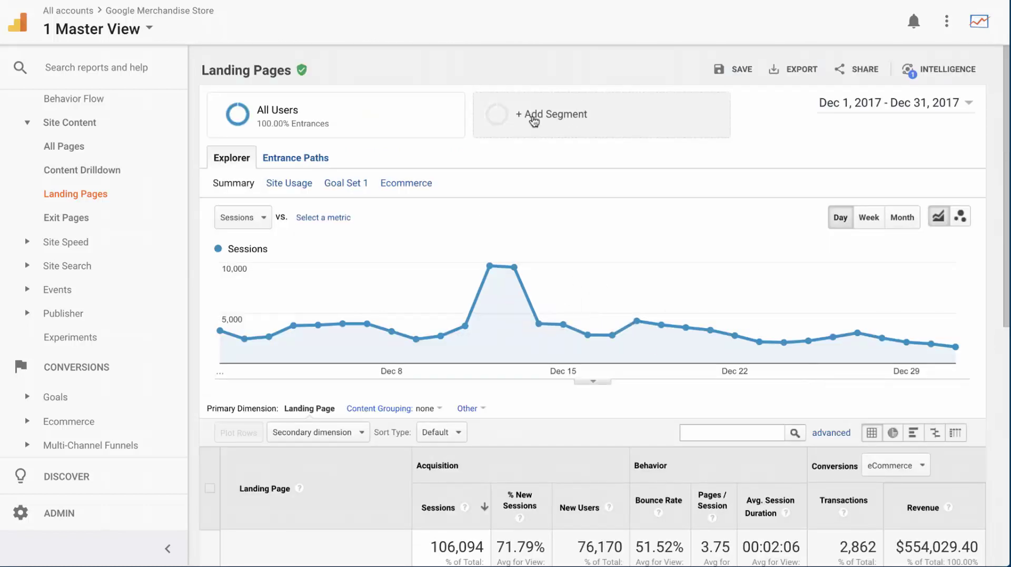
mouse_move(267, 114)
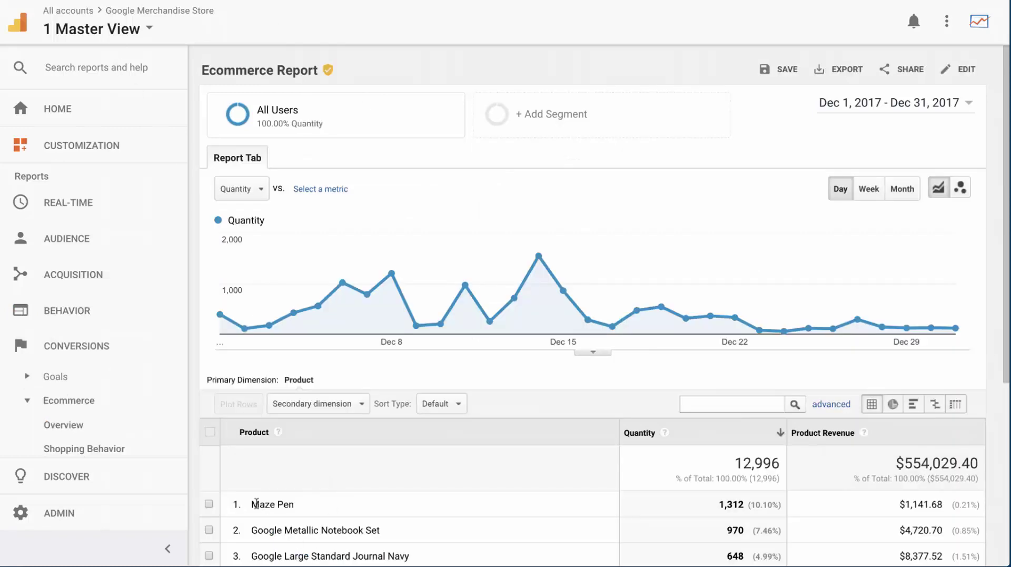
- Highlight the Maze Pen product and its quantity of 1,312 in the report
left_click_drag(252, 507, 346, 509)
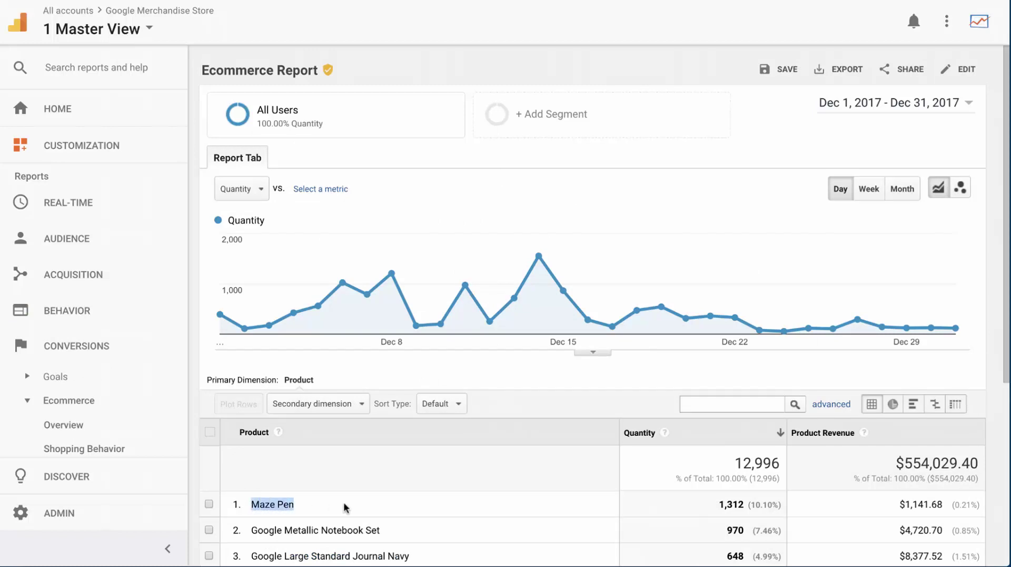
left_click(345, 509)
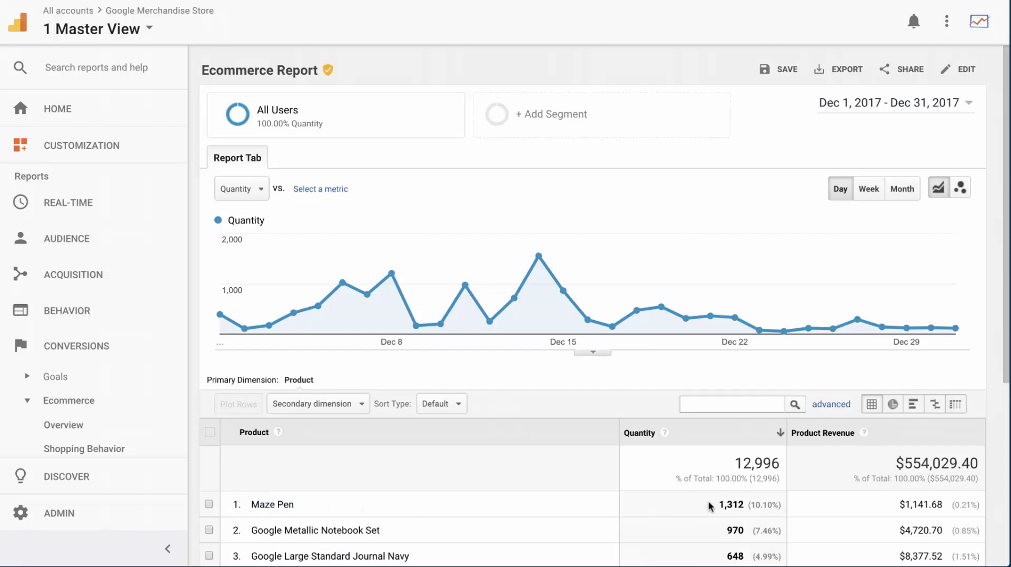
left_click_drag(717, 504, 783, 504)
left_click(907, 504)
scroll(713, 477, "down", 1)
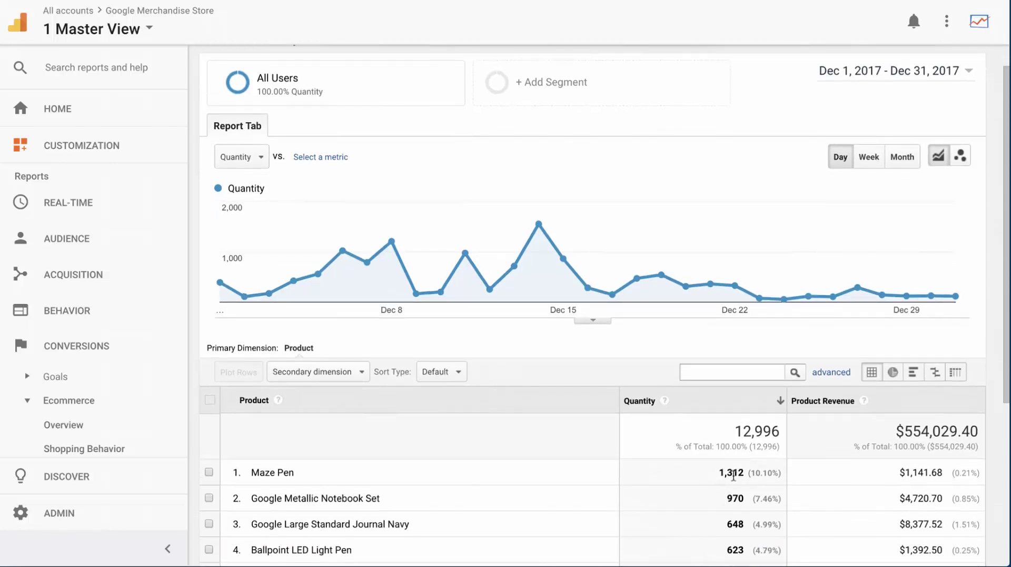
left_click_drag(707, 476, 775, 473)
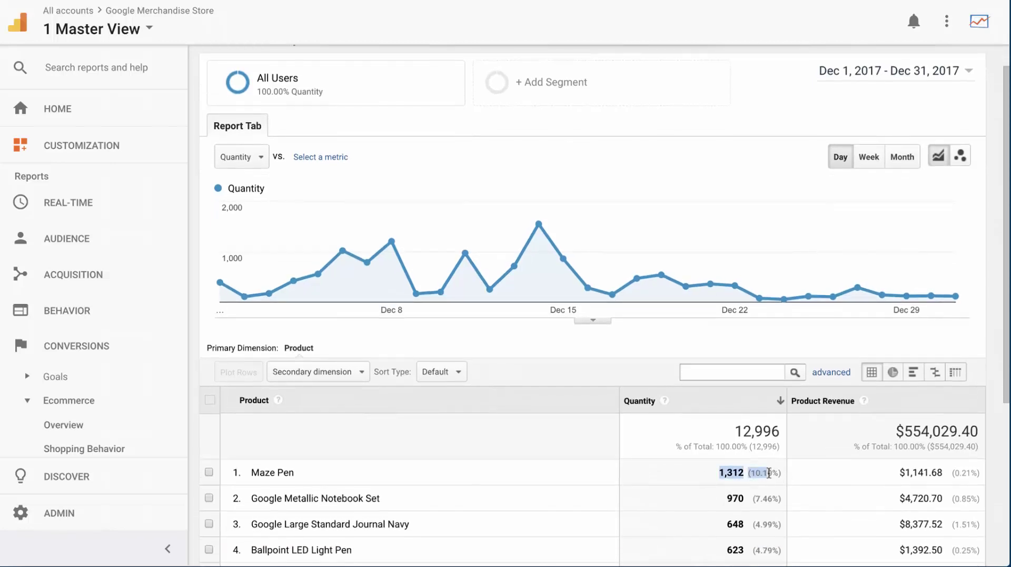
left_click(774, 473)
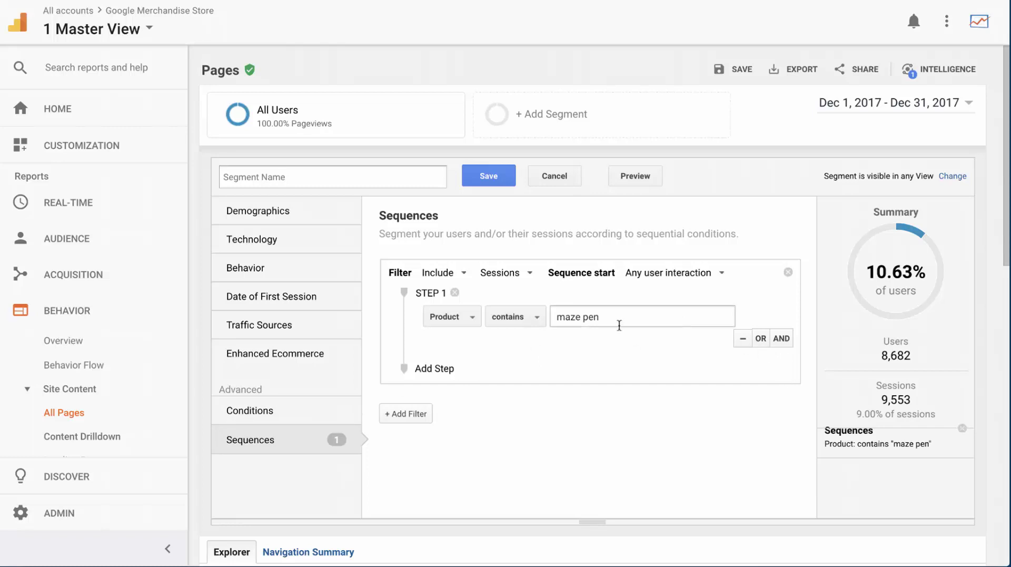
- Set a session condition on the Product dimension matching 'maze pen'
left_click(271, 419)
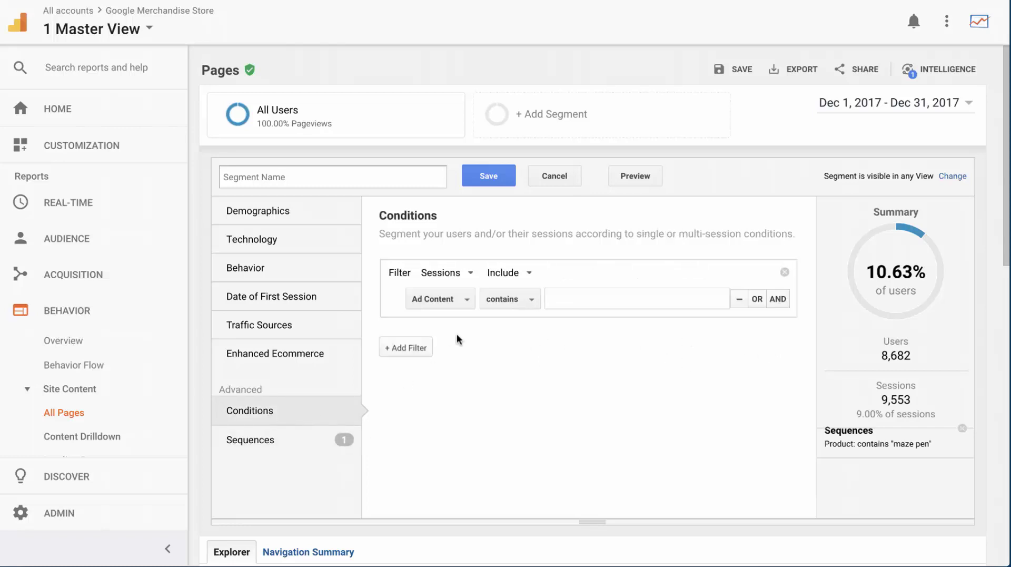
left_click(466, 301)
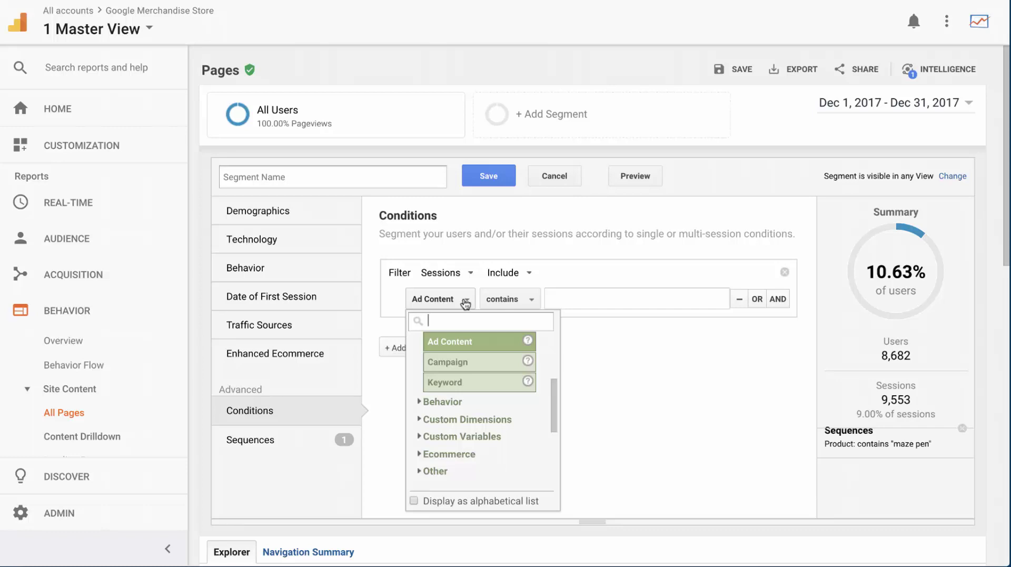
type("product")
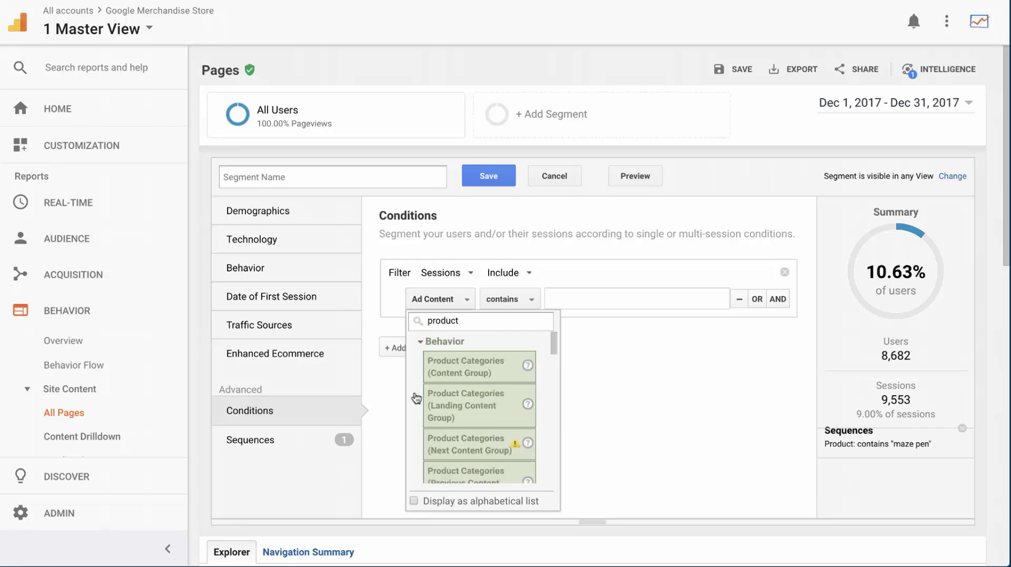
scroll(453, 411, "down", 3)
left_click(451, 351)
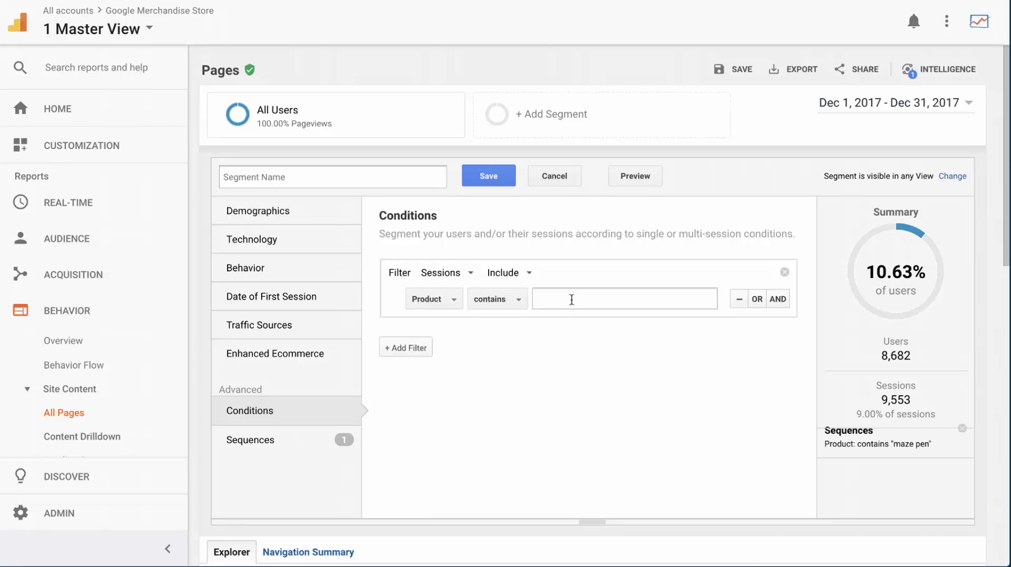
left_click(571, 298)
type("maze ")
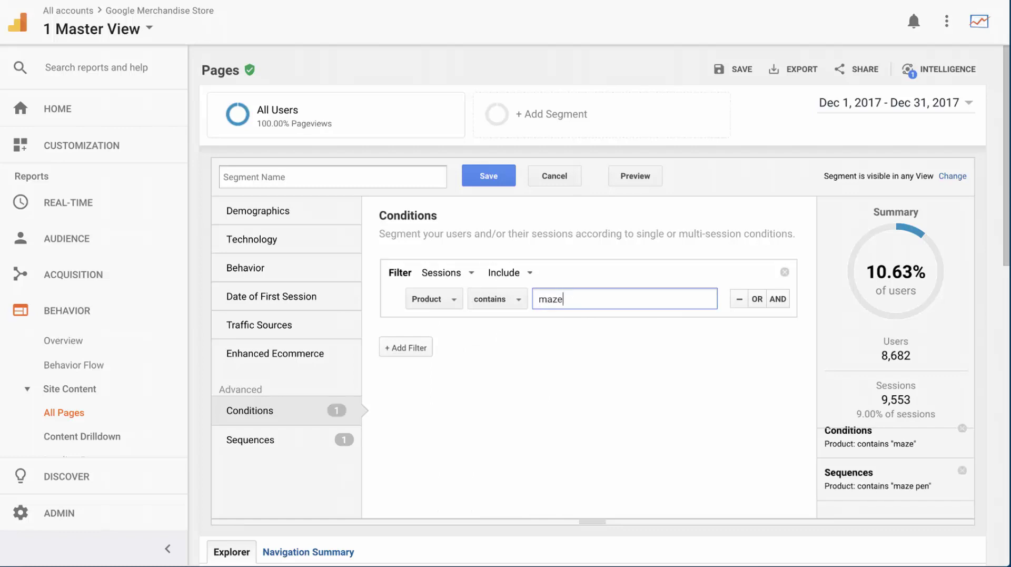
type("pen")
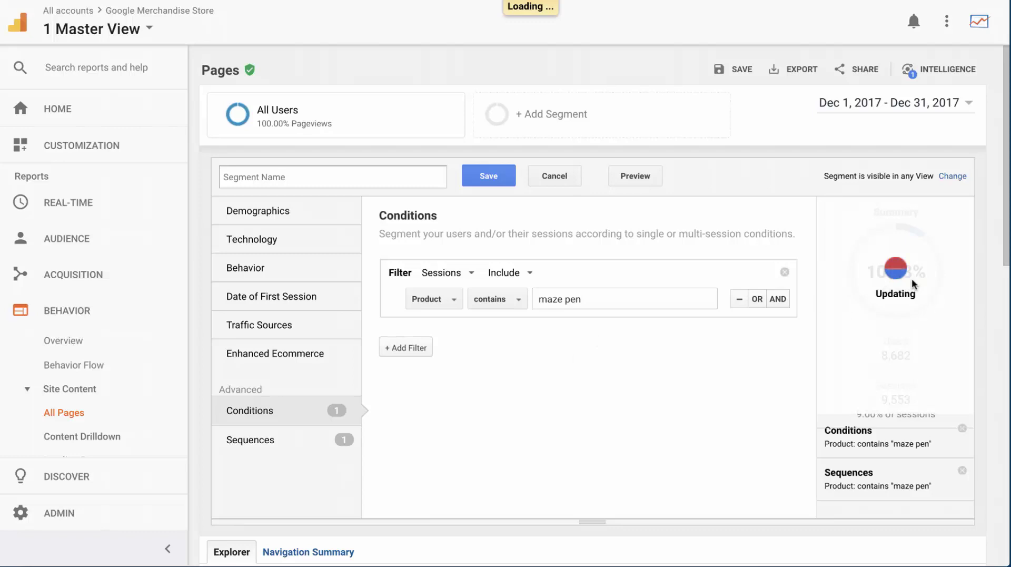
- Remove the maze pen step from Sequences and return to the maze pen condition
left_click(294, 444)
left_click(743, 339)
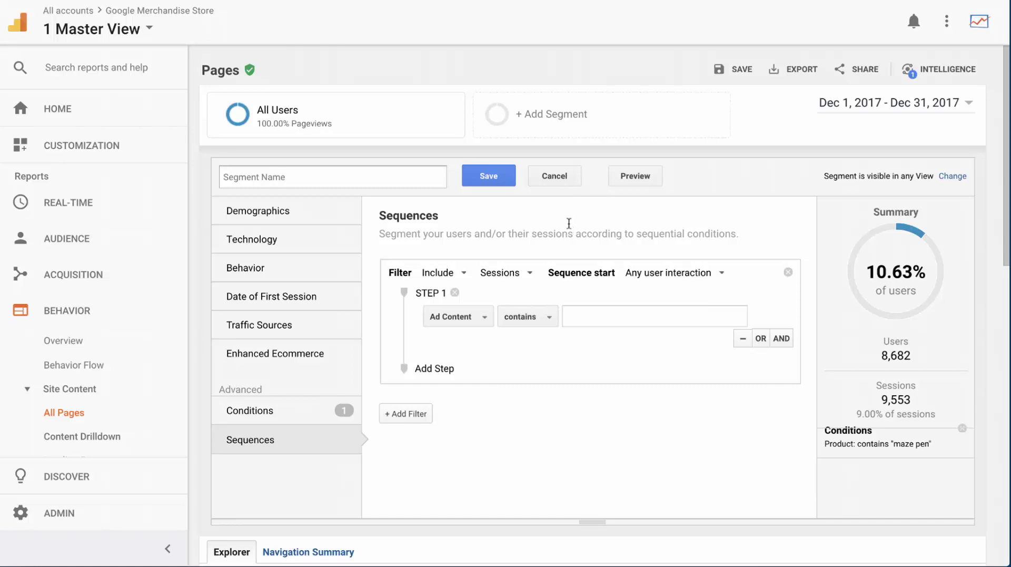
left_click(591, 314)
left_click(304, 419)
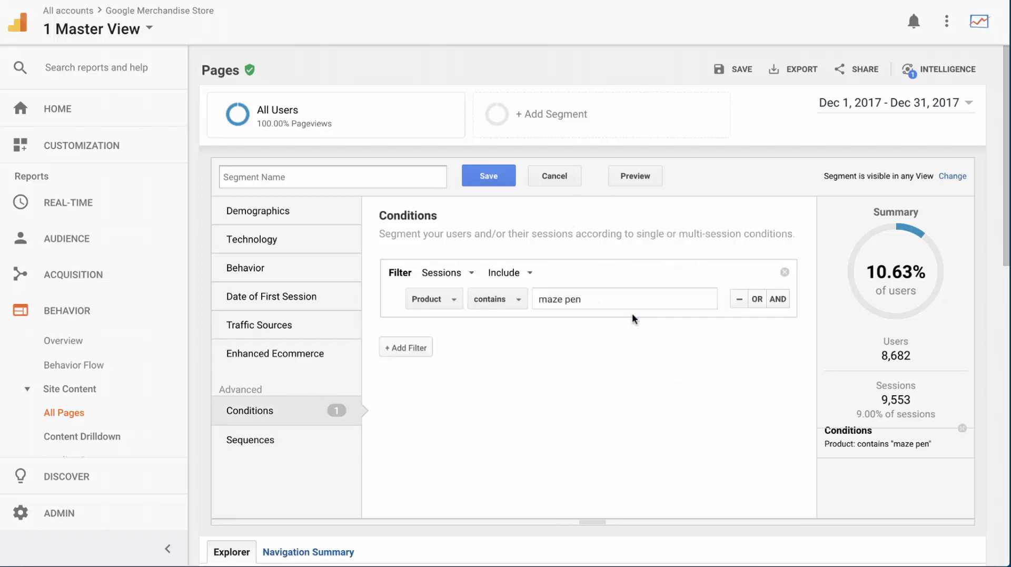
left_click(631, 298)
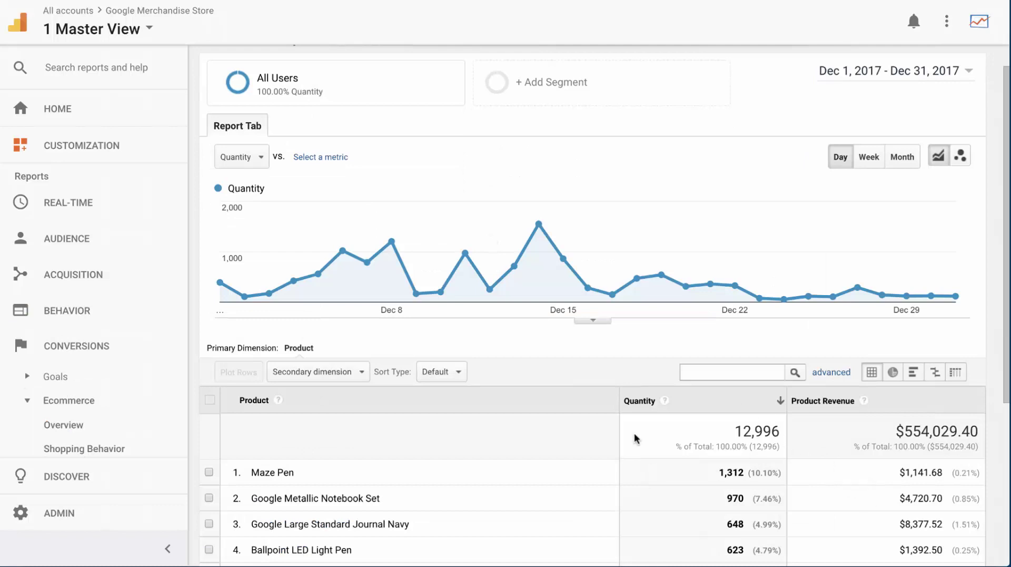
scroll(536, 498, "down", 5)
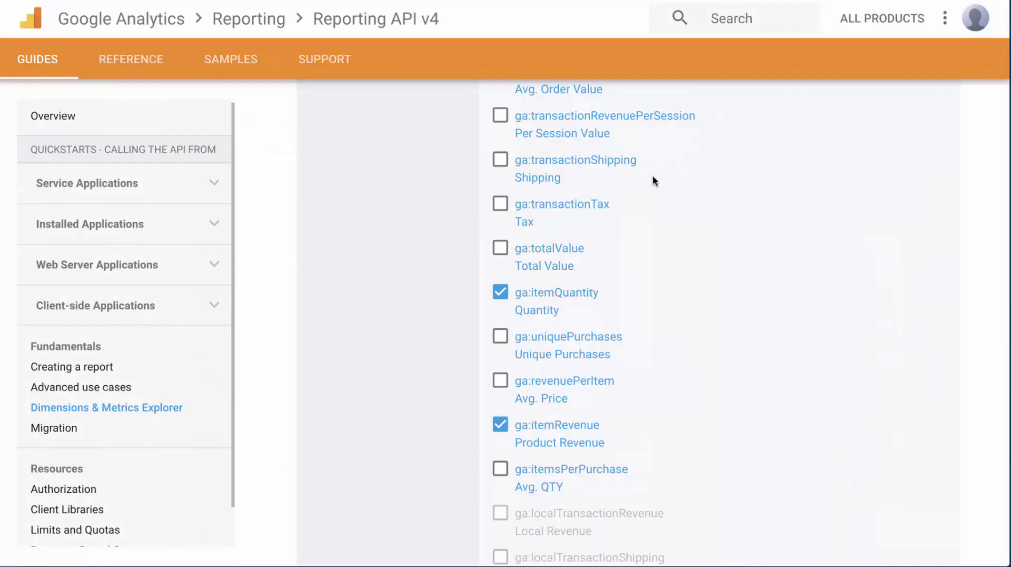
- Scroll through the expanded UI Names explorer listing, starting from the User dimensions
scroll(652, 175, "up", 20)
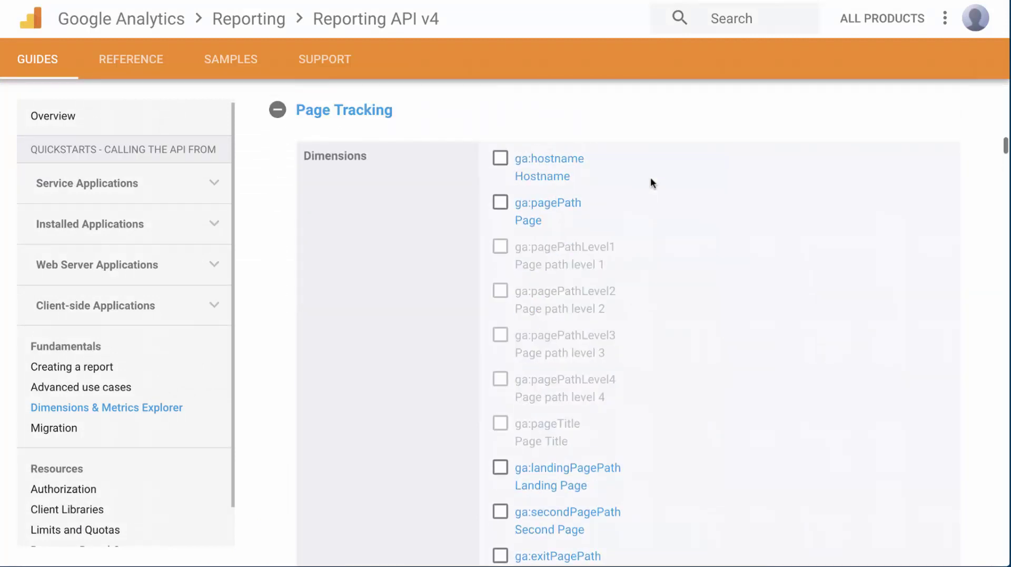
scroll(650, 184, "up", 20)
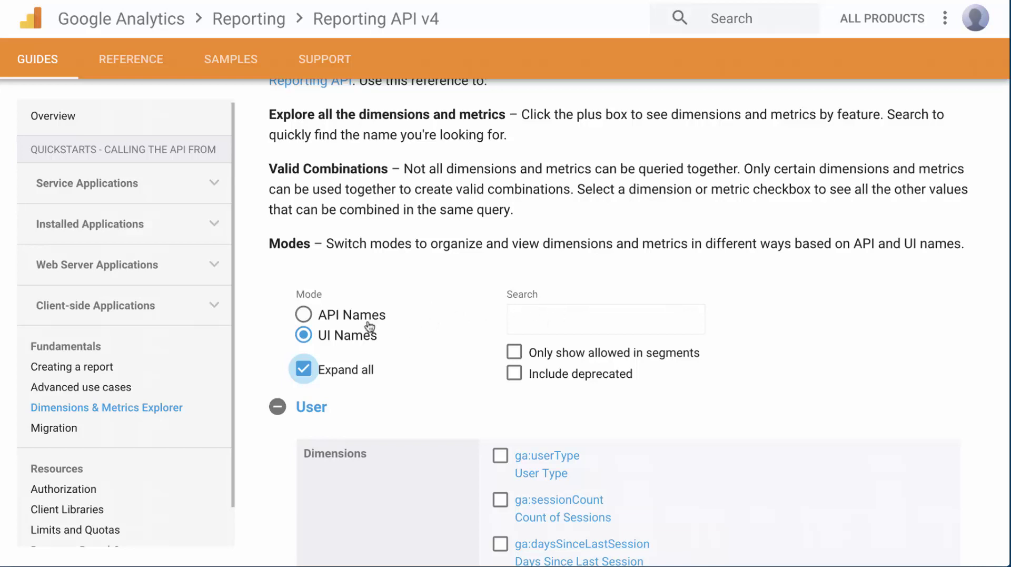
scroll(385, 320, "up", 3)
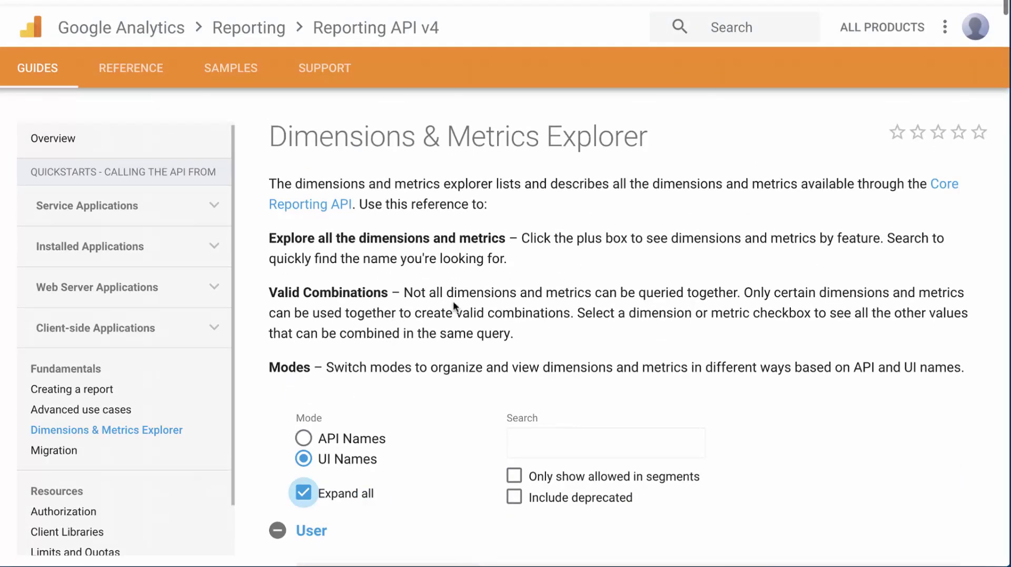
scroll(444, 279, "down", 2)
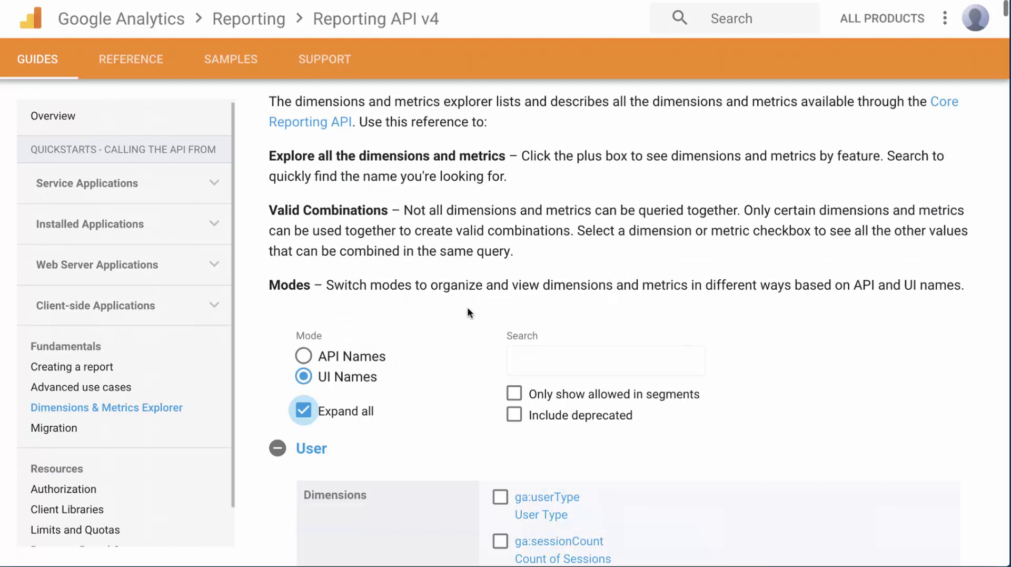
scroll(467, 307, "down", 2)
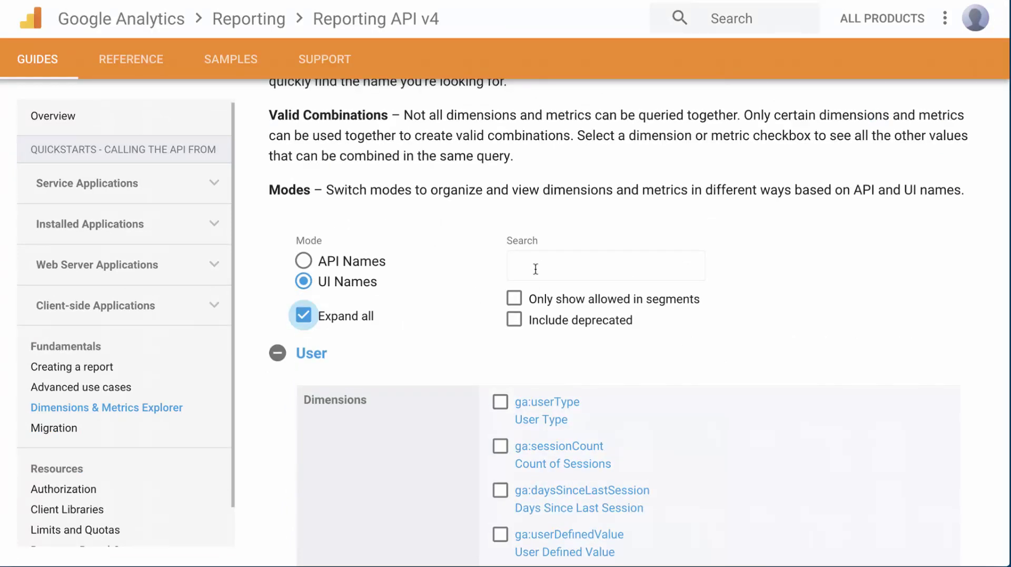
- Search the explorer for 'product' and scroll through the matching ticked dimensions and metrics
left_click(536, 269)
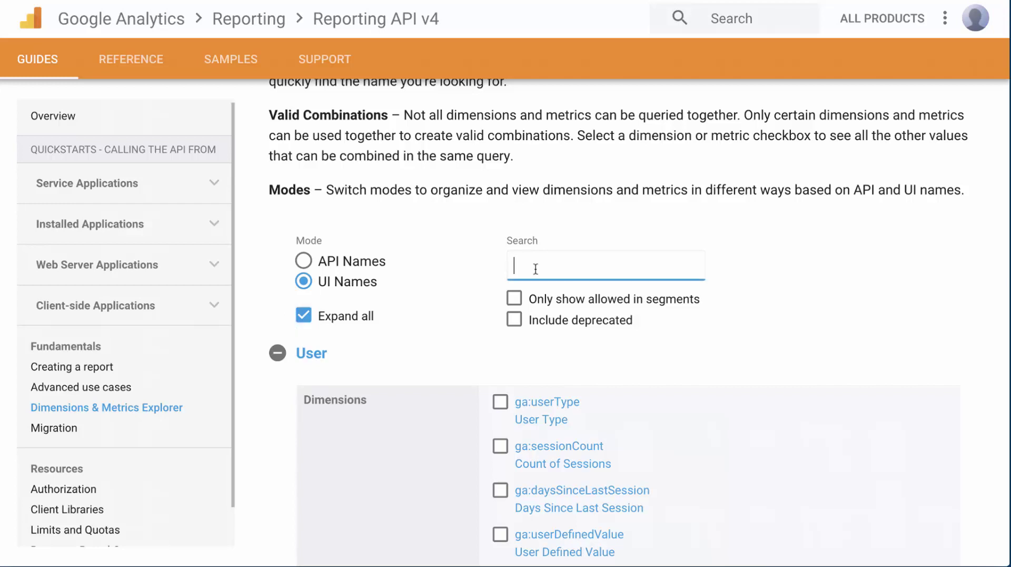
type("pro")
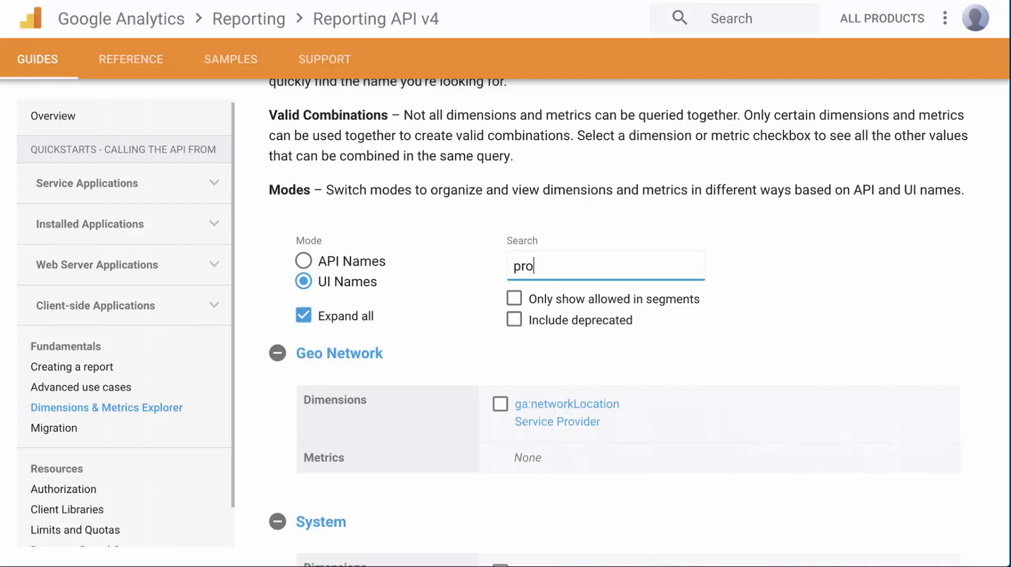
type("duct")
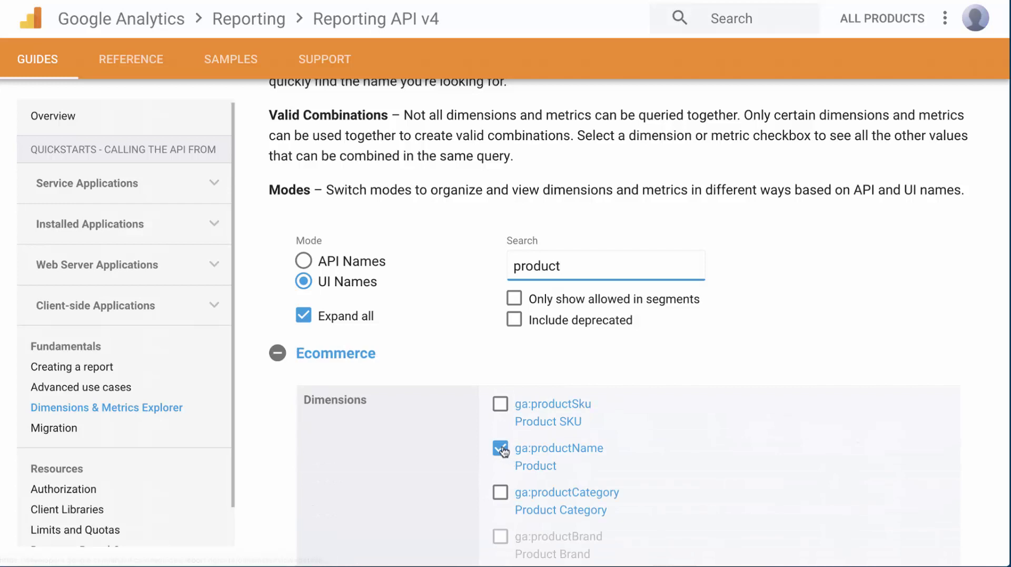
scroll(522, 390, "down", 2)
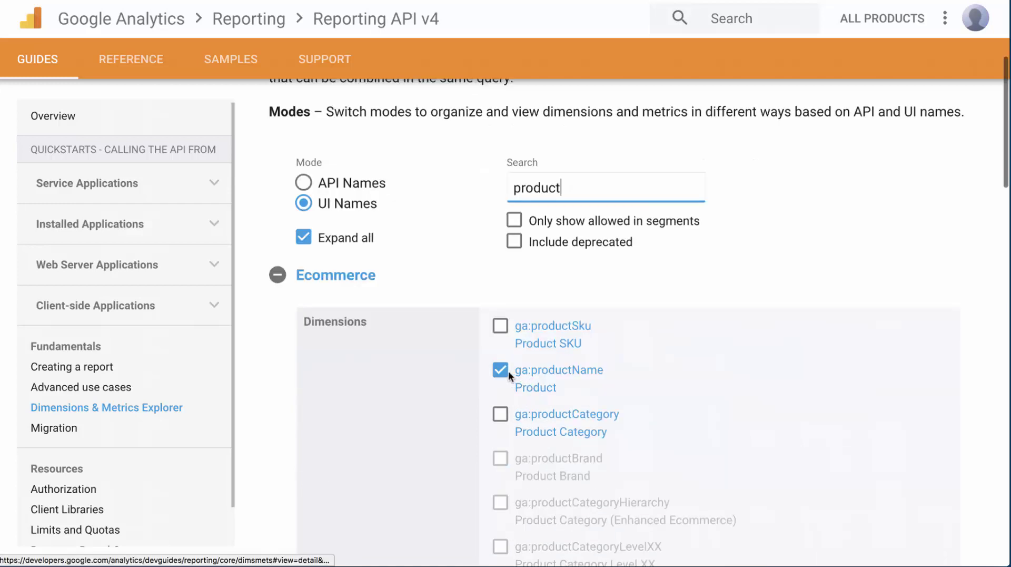
left_click(542, 474)
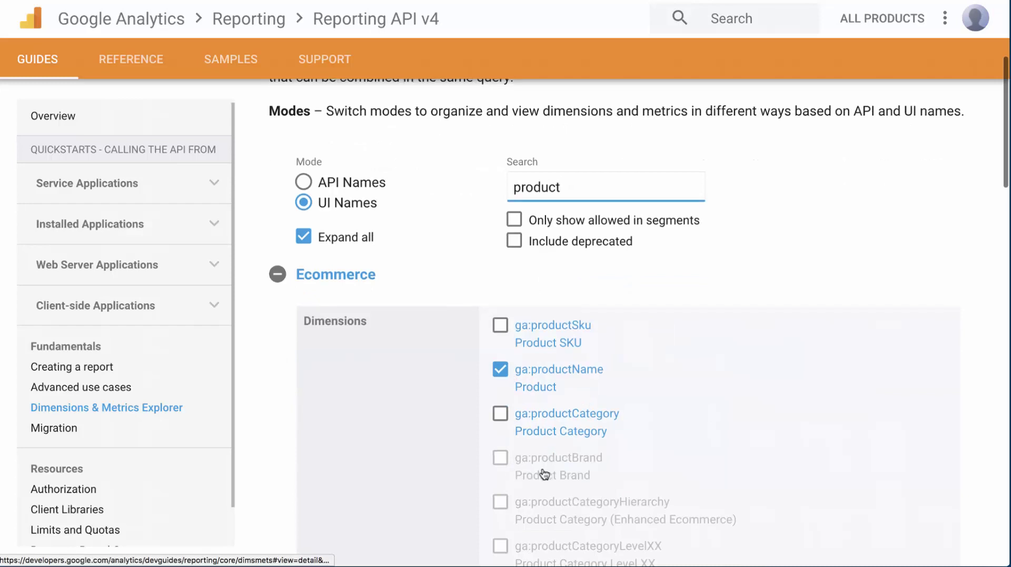
scroll(543, 474, "down", 7)
scroll(544, 454, "up", 4)
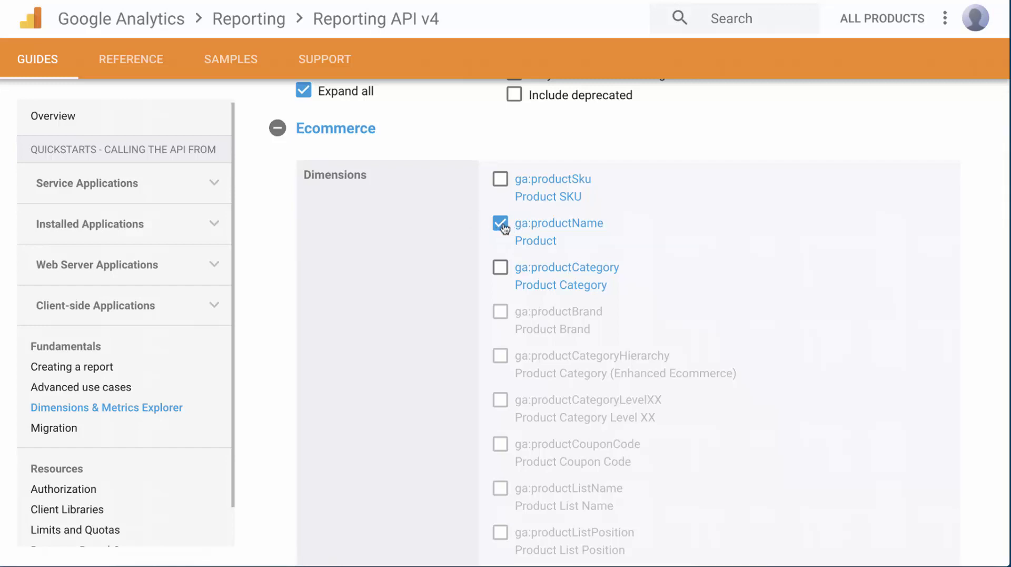
scroll(503, 227, "down", 3)
scroll(504, 222, "down", 1)
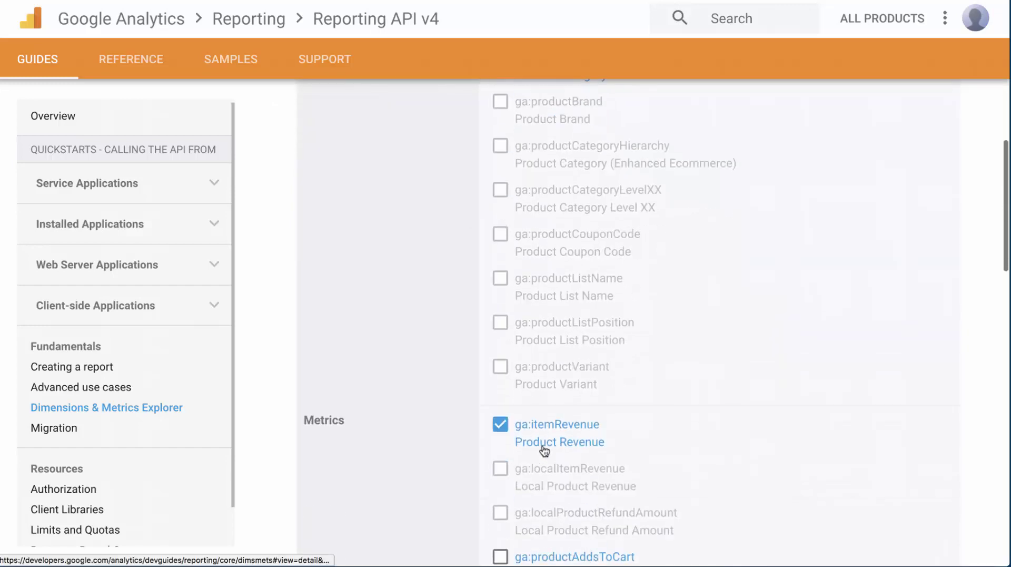
scroll(519, 429, "down", 3)
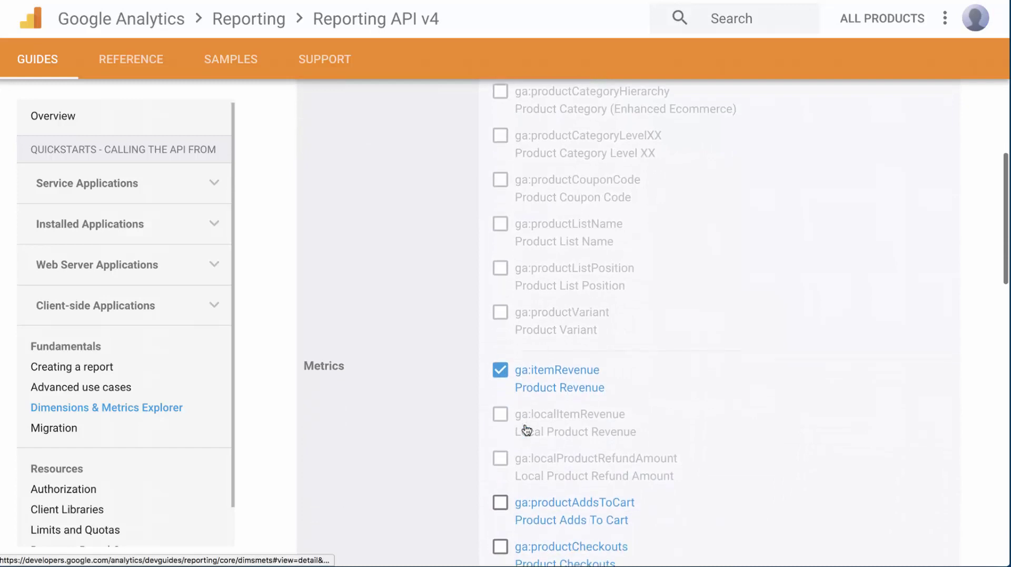
scroll(526, 429, "down", 8)
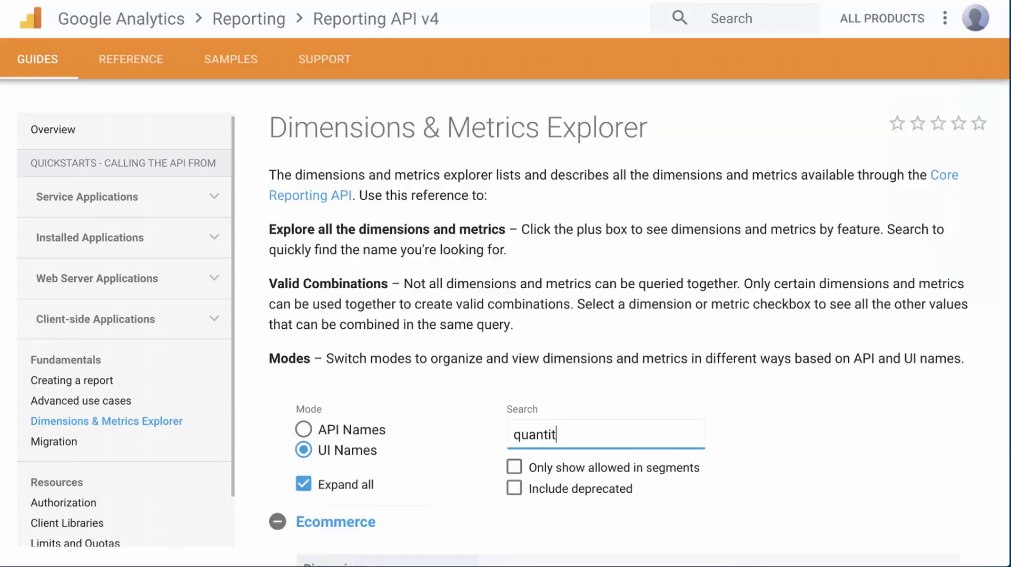
- Search 'quantity' and then 'ecomme' to check their items, then clear the search box
type("y")
scroll(539, 276, "down", 5)
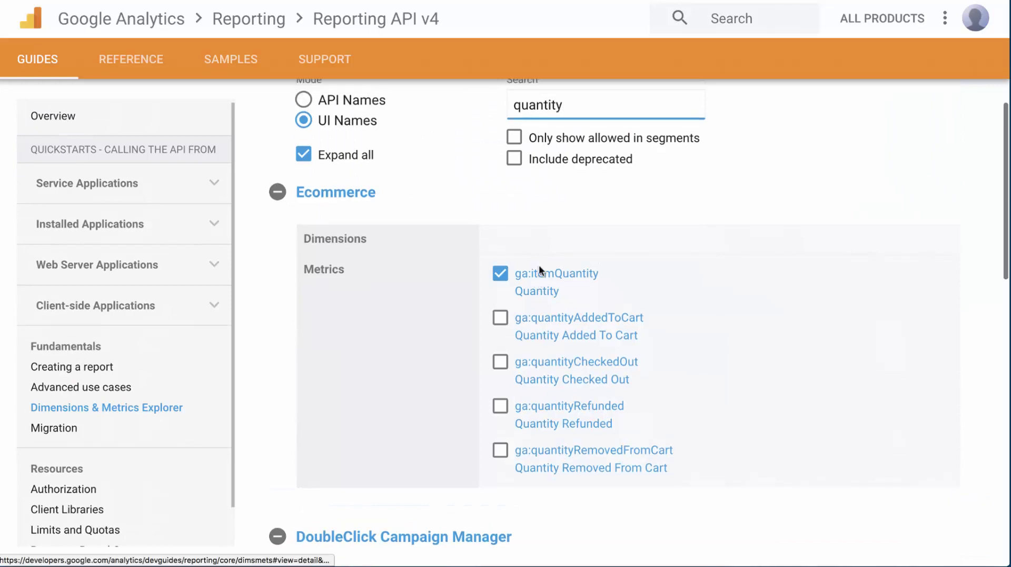
key("ctrl+a")
key("BackSpace")
type("ecomme")
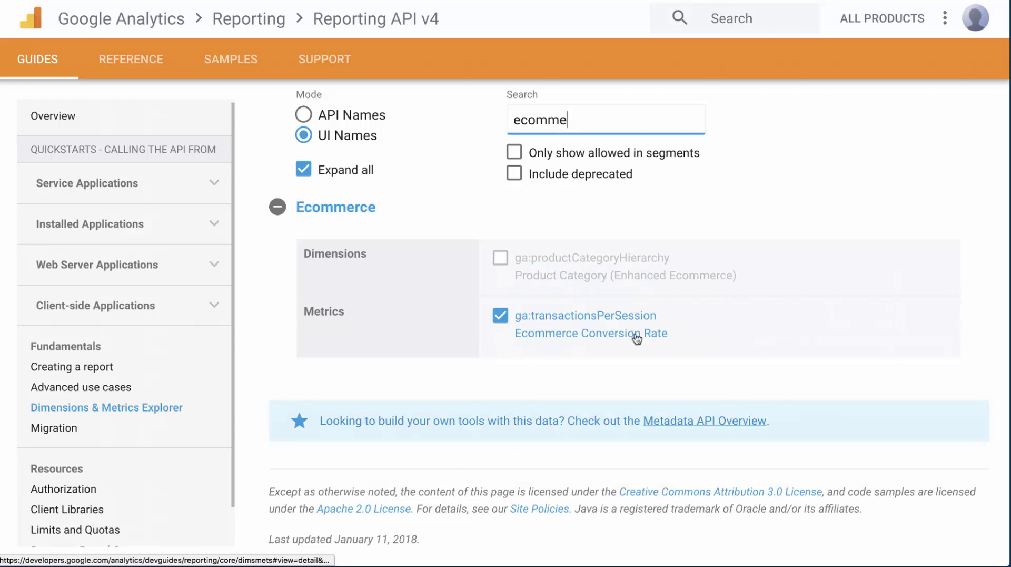
left_click_drag(580, 122, 467, 105)
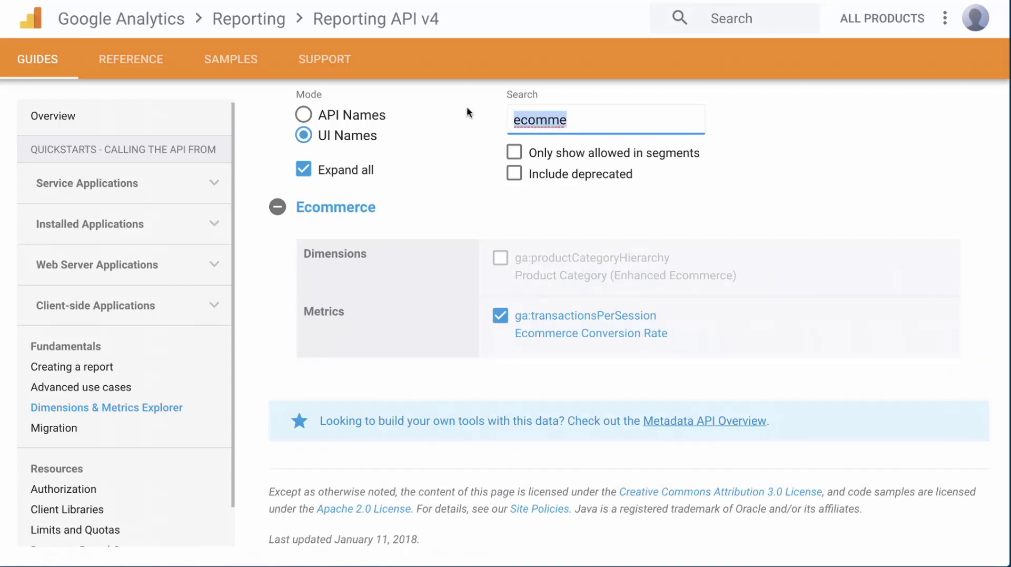
key("BackSpace")
- Expand Ecommerce and scroll to the ticked Product, Quantity, Product Revenue and Ecommerce Conversion Rate
scroll(437, 327, "down", 3)
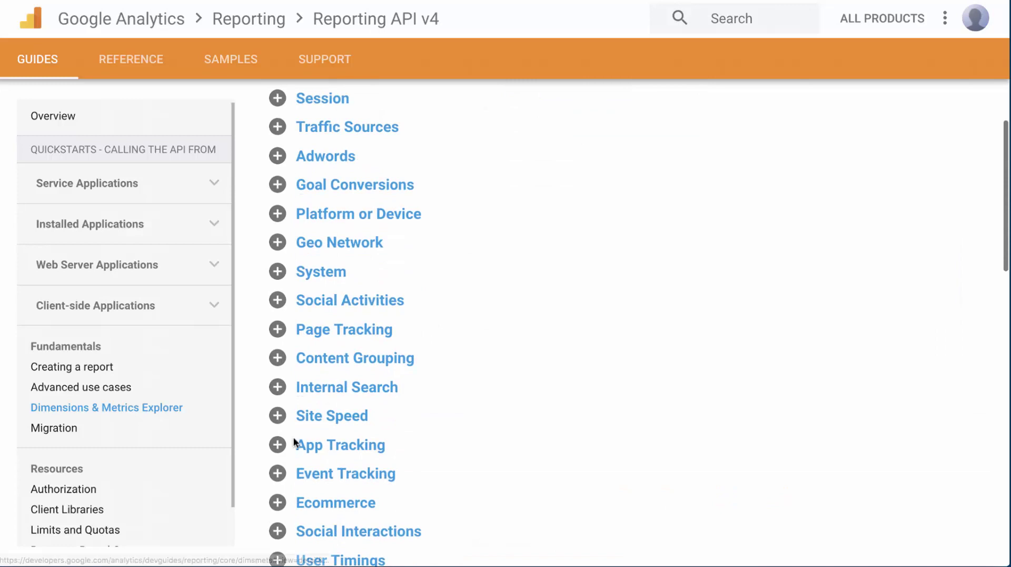
left_click(277, 503)
scroll(397, 478, "down", 10)
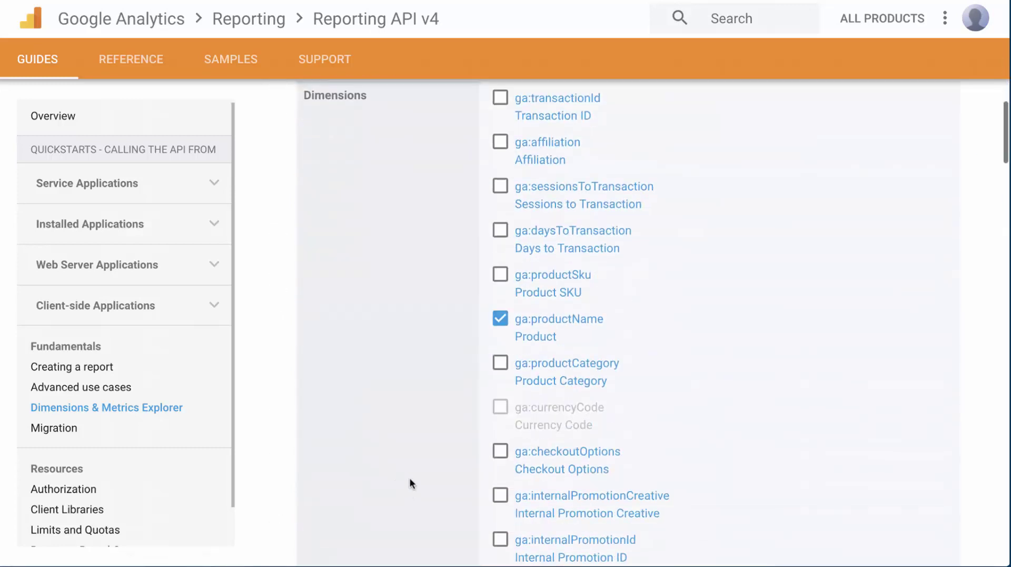
scroll(426, 419, "up", 1)
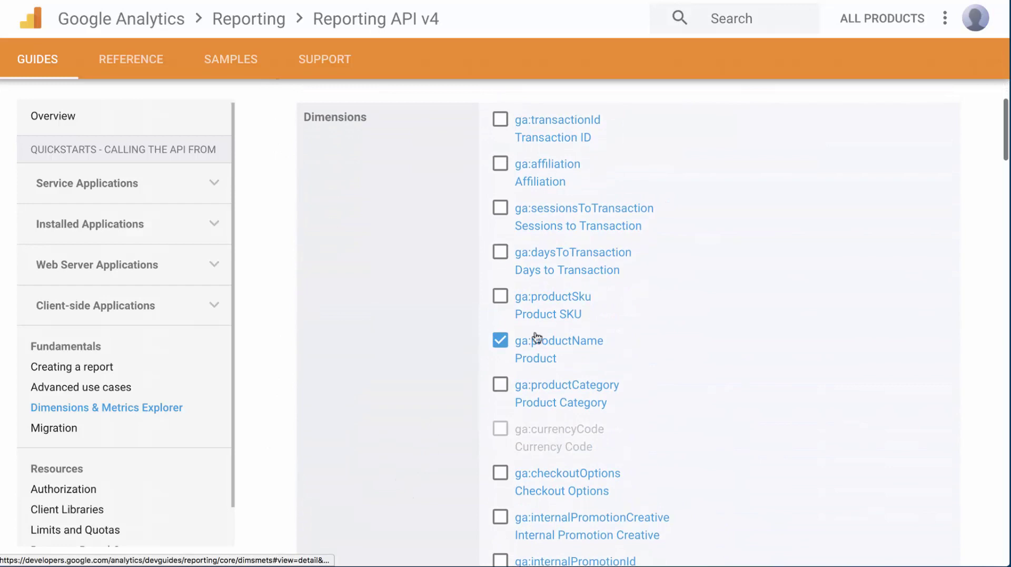
scroll(541, 346, "down", 15)
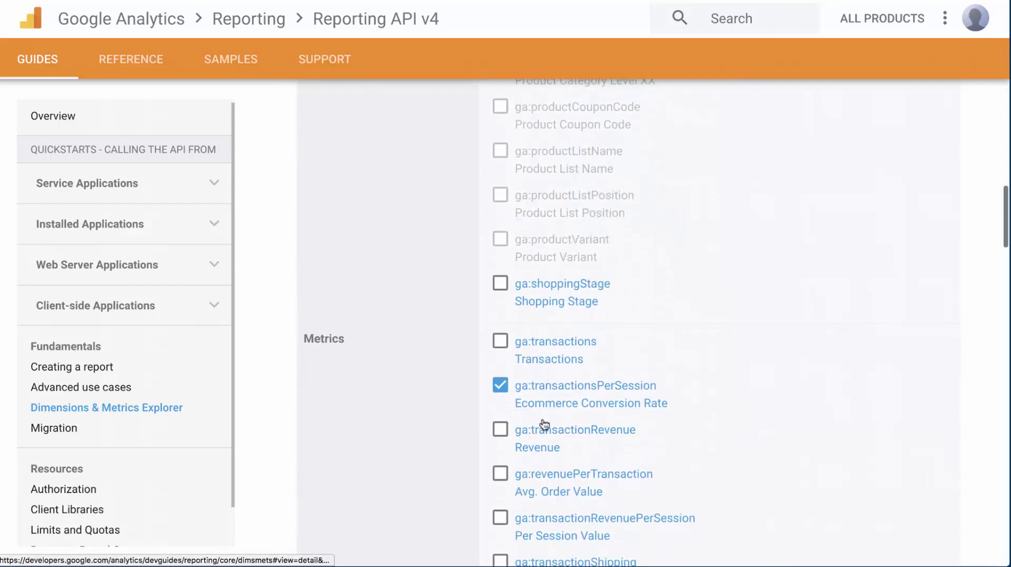
scroll(545, 470, "down", 2)
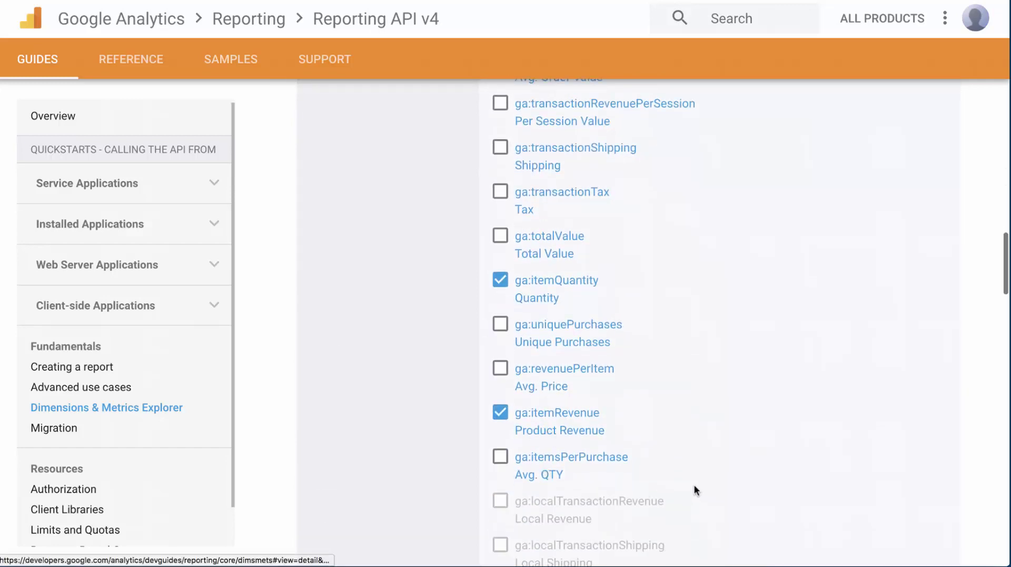
scroll(711, 446, "down", 6)
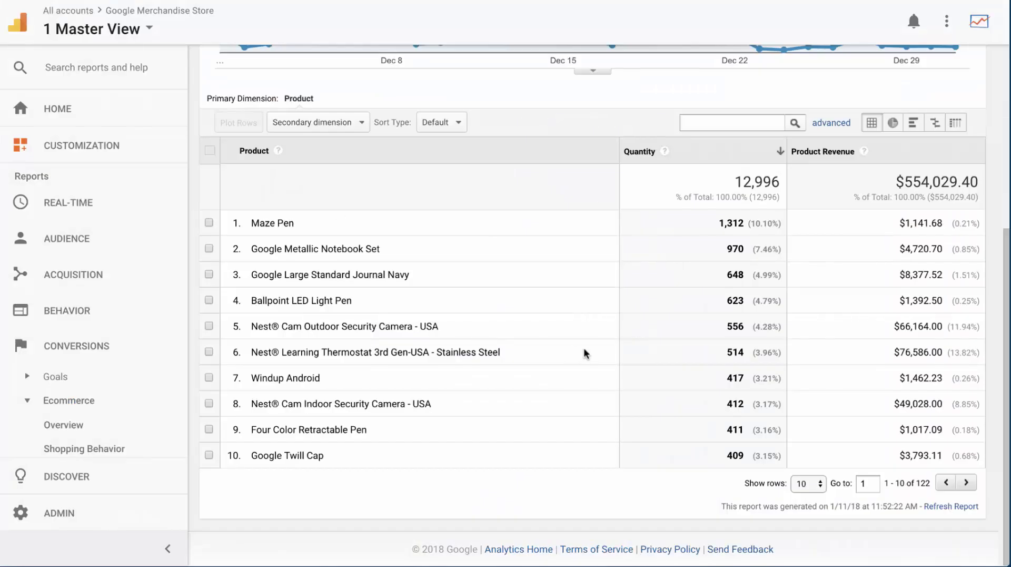
scroll(586, 353, "up", 3)
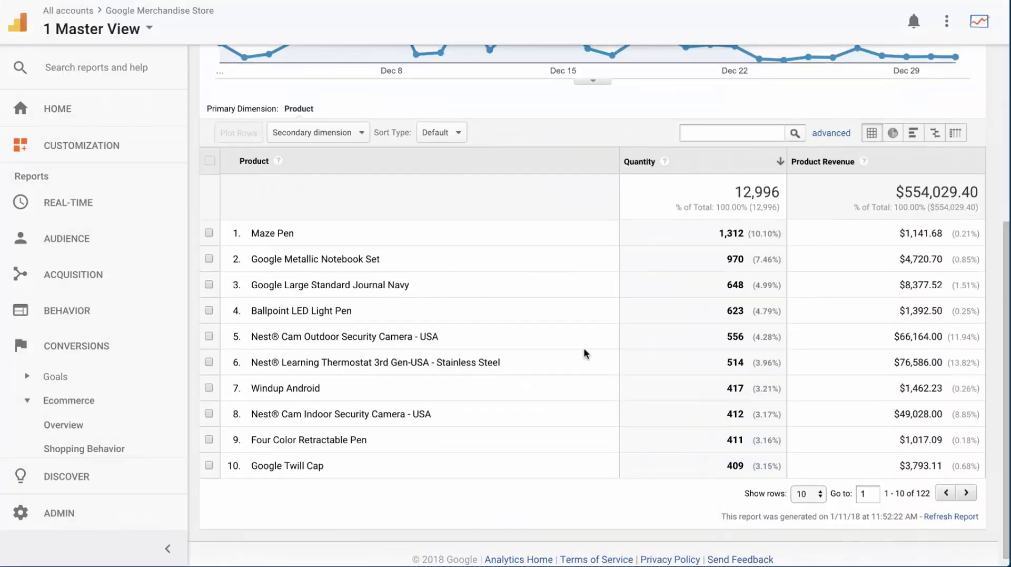